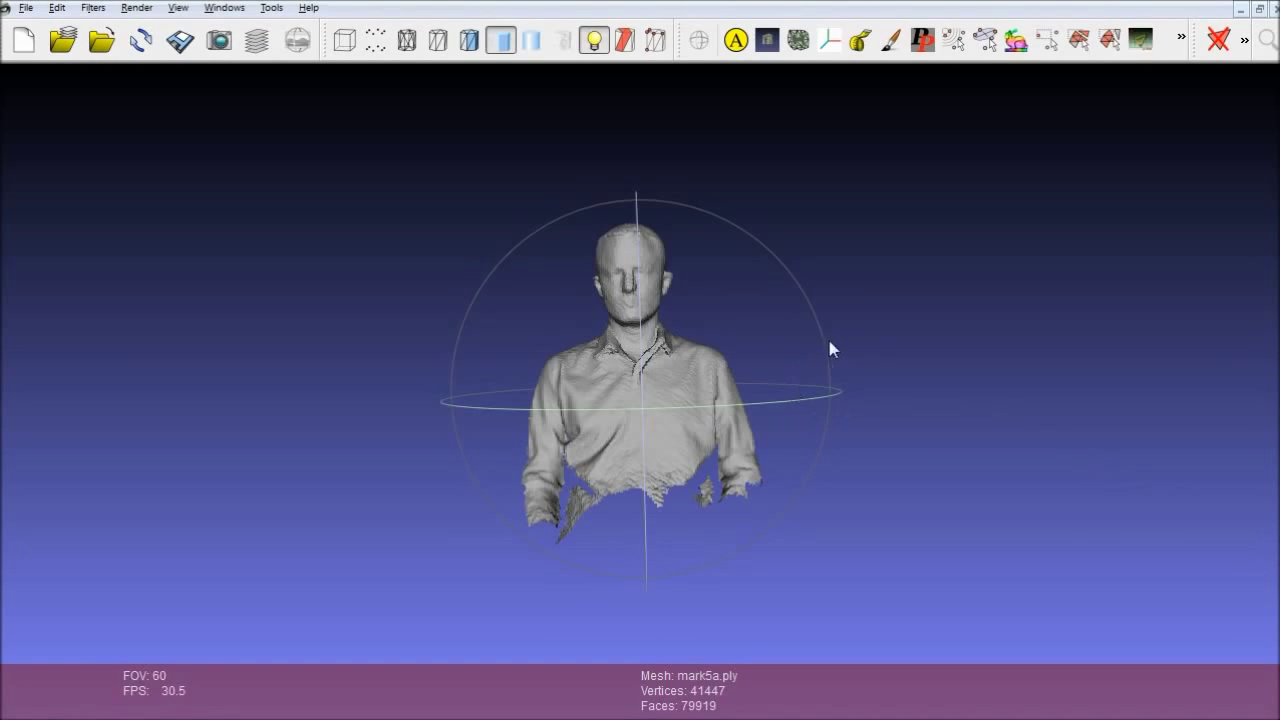
# Select the faces below the upper chest of the mark5a.ply scan and delete them together with their vertices.
pyautogui.moveTo(830, 348); pyautogui.dragTo(838, 406)
pyautogui.moveTo(588, 170); pyautogui.dragTo(685, 237)
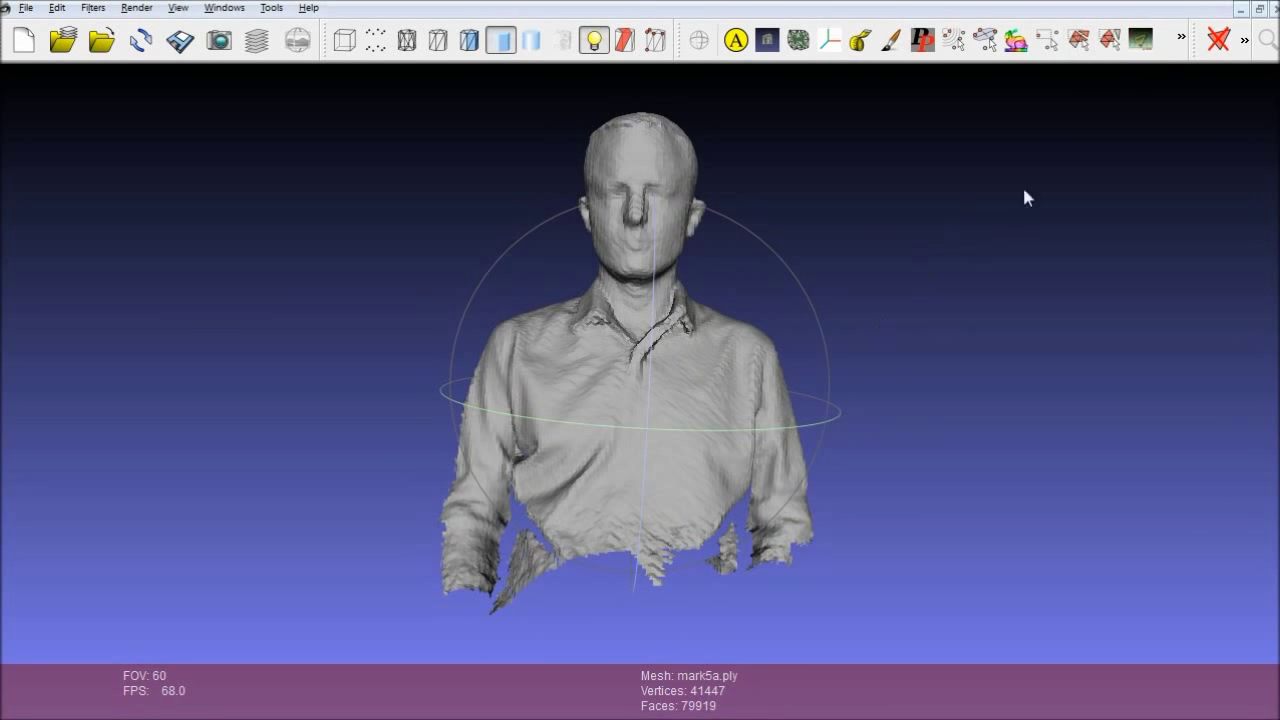
pyautogui.click(1082, 40)
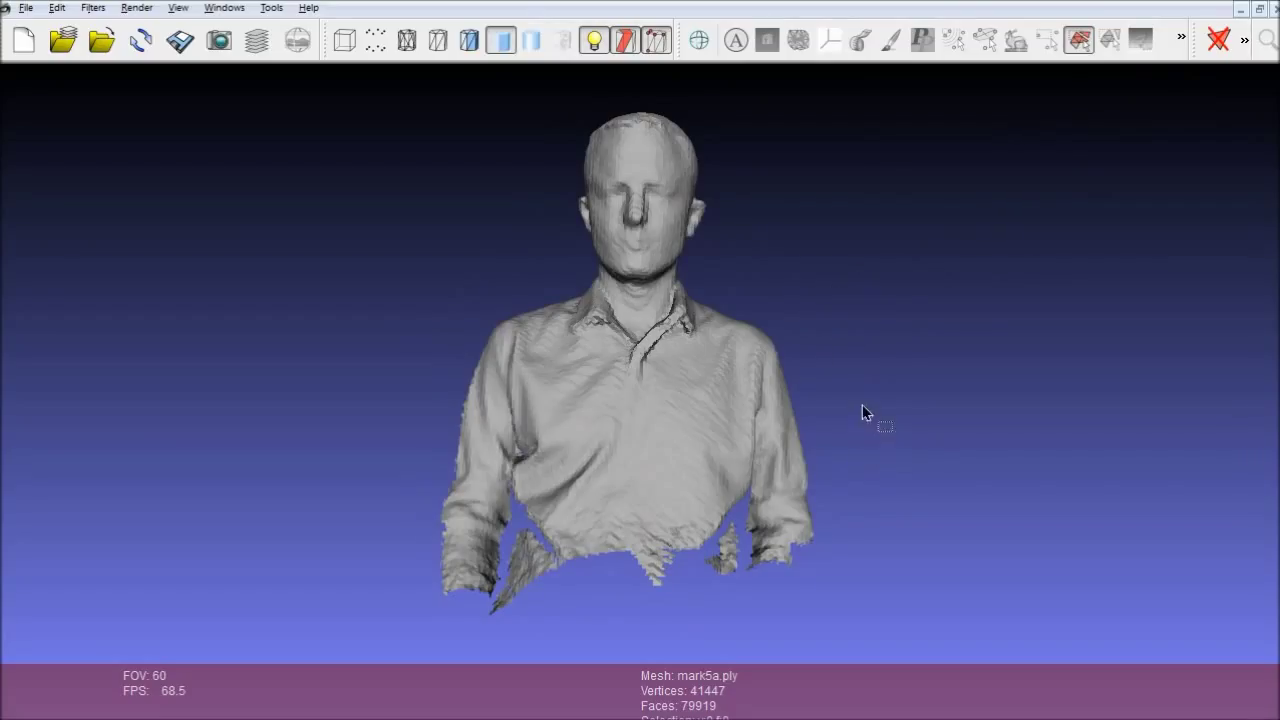
pyautogui.moveTo(864, 388); pyautogui.dragTo(320, 644)
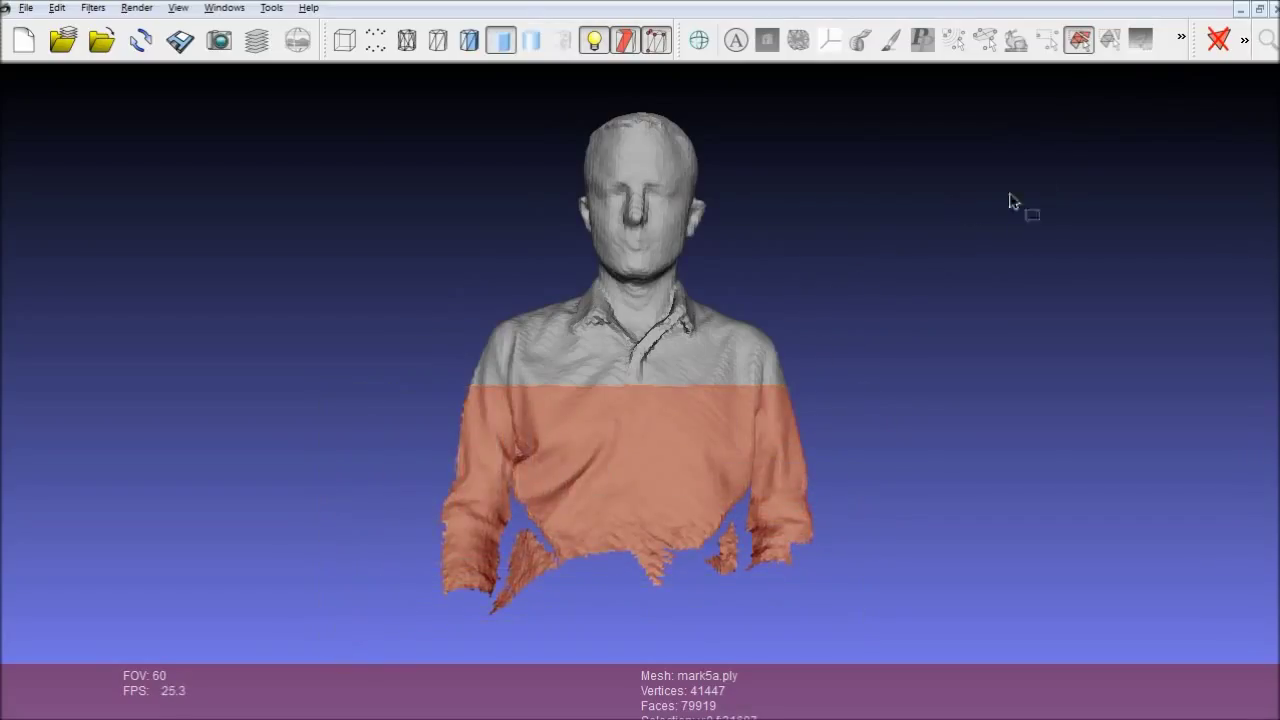
pyautogui.click(1245, 50)
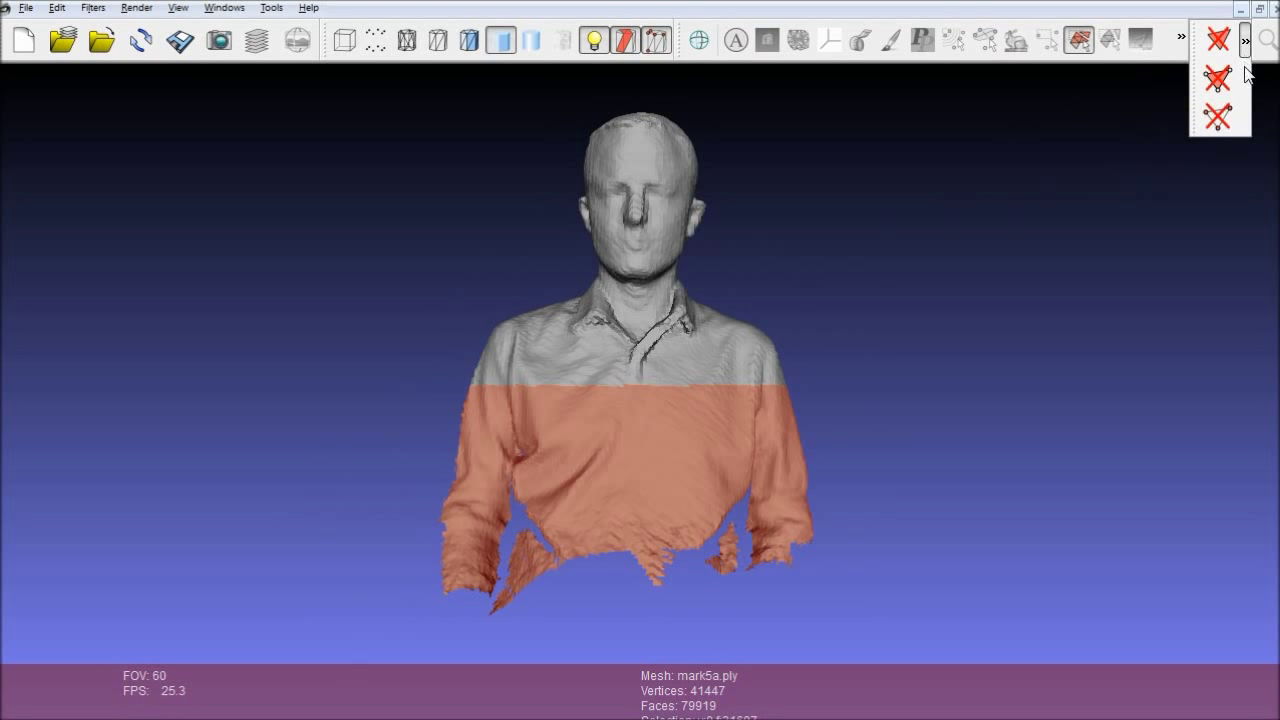
pyautogui.click(1224, 82)
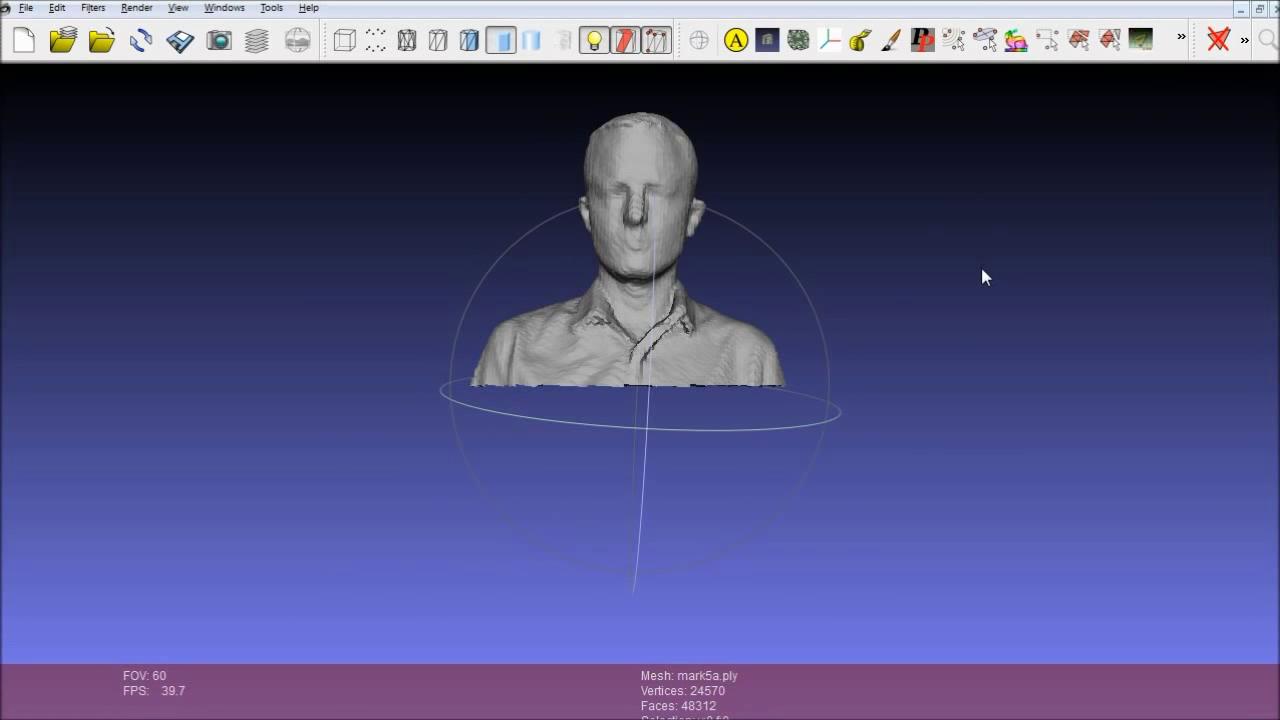
pyautogui.moveTo(816, 350); pyautogui.dragTo(619, 432)
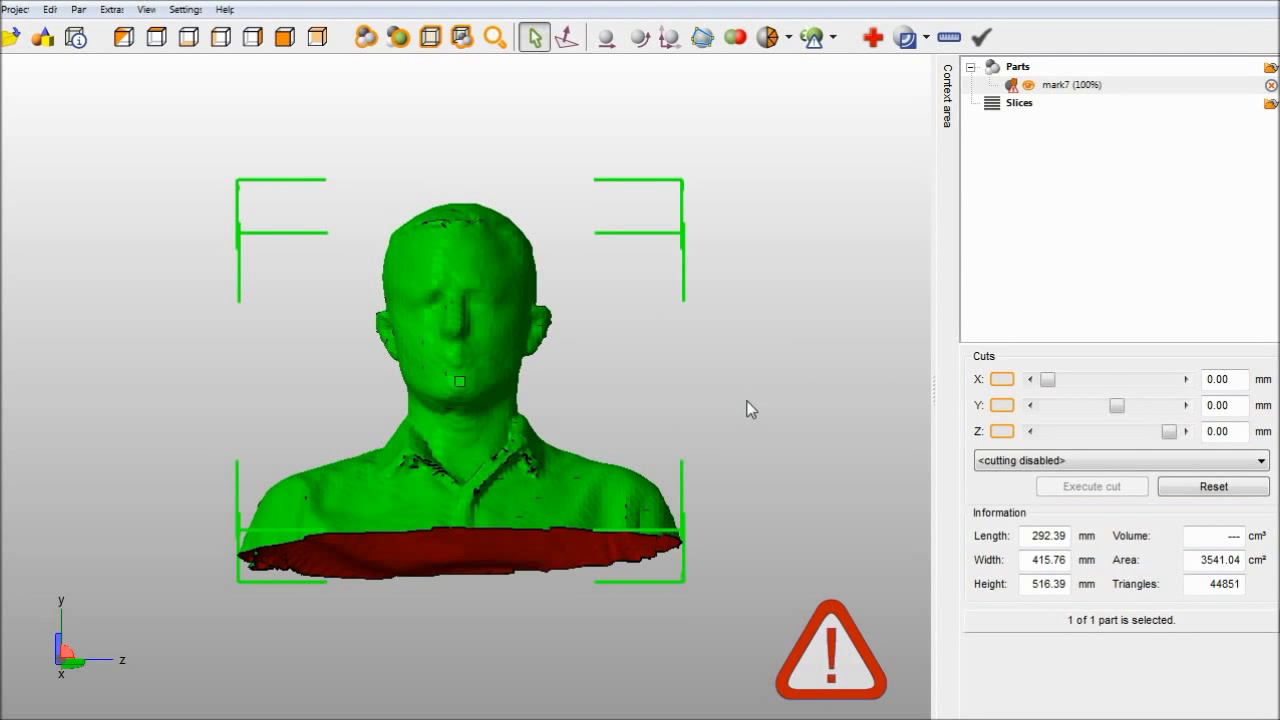
# Switch to netfabb and run the Default repair on the mark7 part to close the mesh's holes and open base.
pyautogui.moveTo(494, 477)
pyautogui.mouseDown(button='right')
pyautogui.moveTo(490, 363)
pyautogui.moveTo(466, 407)
pyautogui.moveTo(523, 398)
pyautogui.moveTo(493, 448)
pyautogui.moveTo(491, 500)
pyautogui.moveTo(494, 486)
pyautogui.mouseUp(button='right')
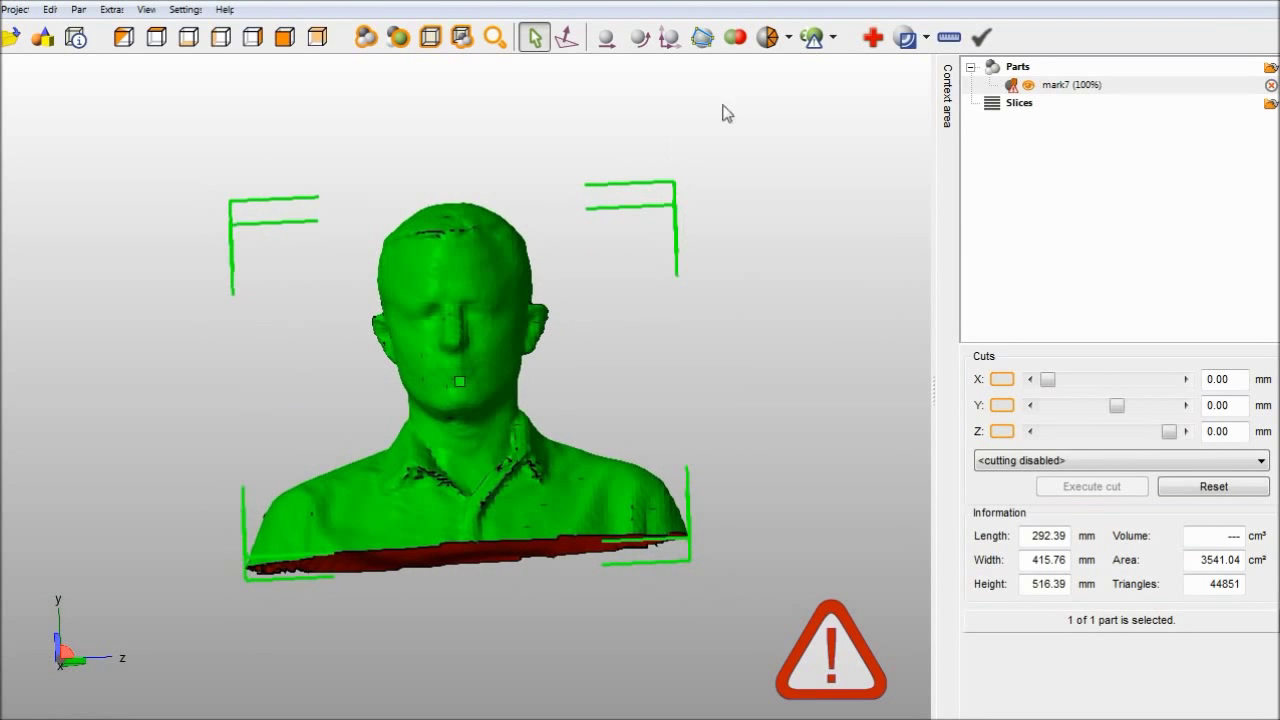
pyautogui.click(873, 38)
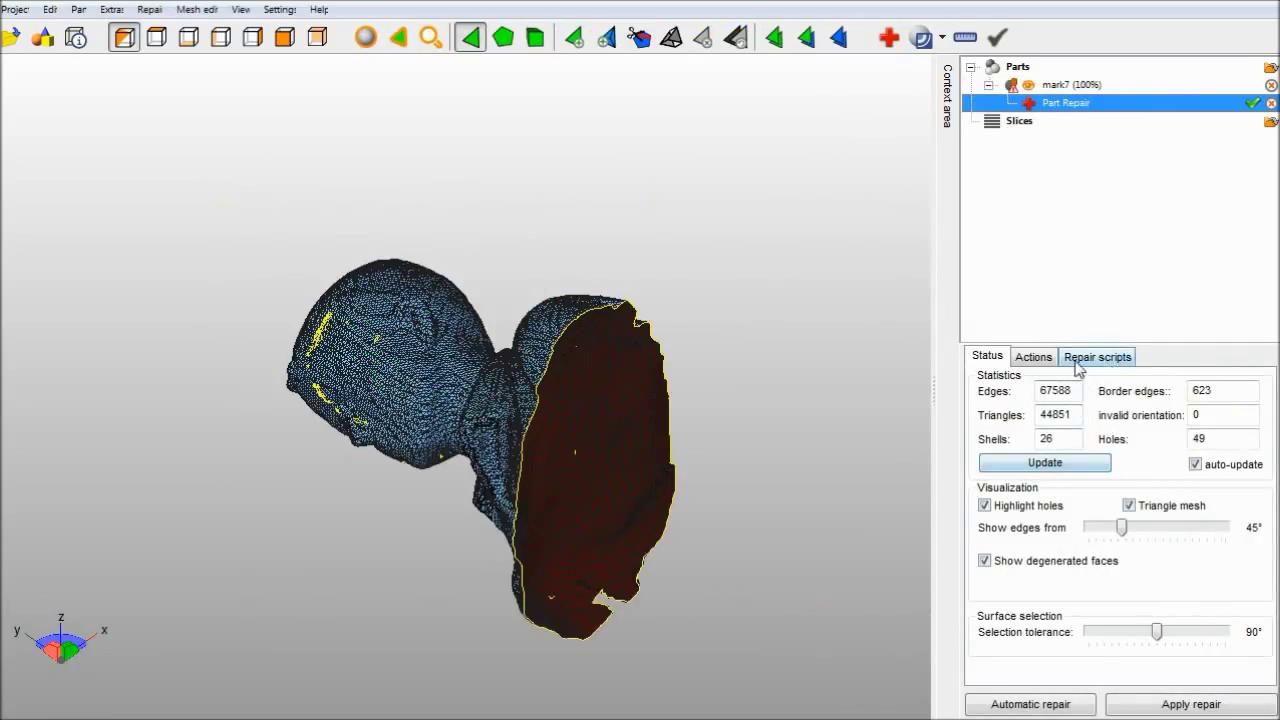
pyautogui.click(1038, 705)
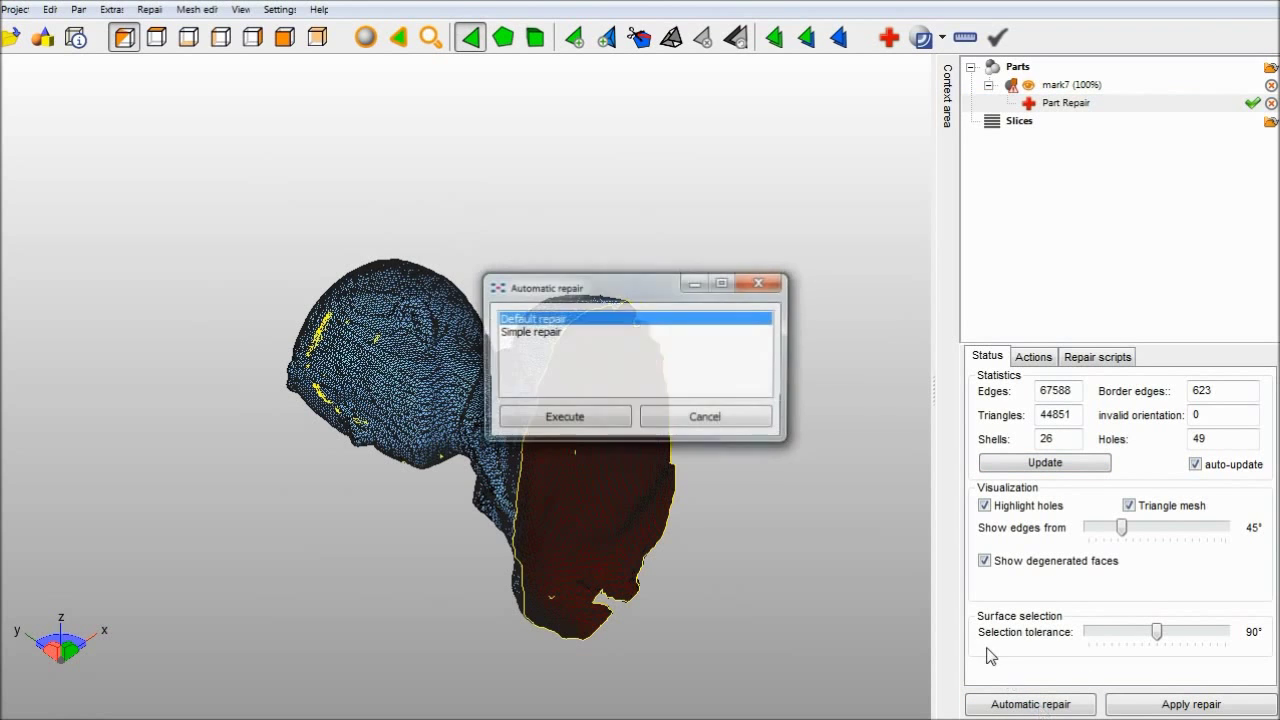
pyautogui.click(592, 412)
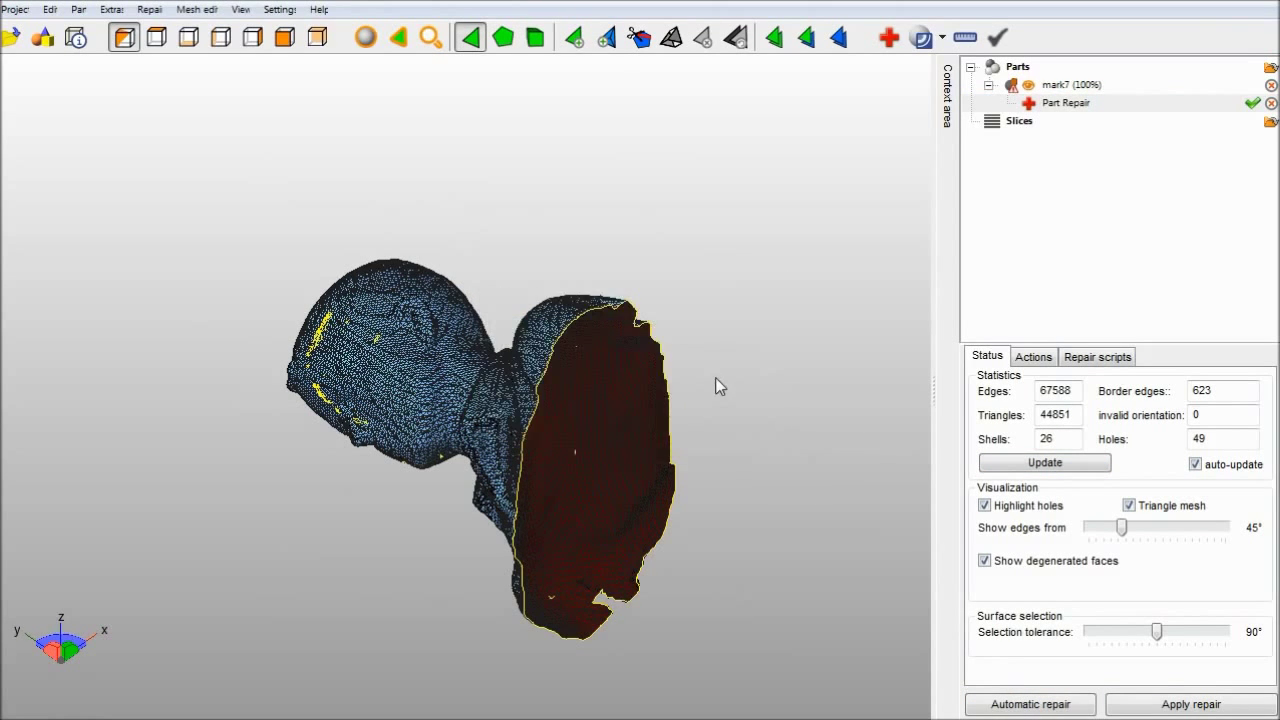
pyautogui.moveTo(474, 343); pyautogui.dragTo(597, 314, button='right')
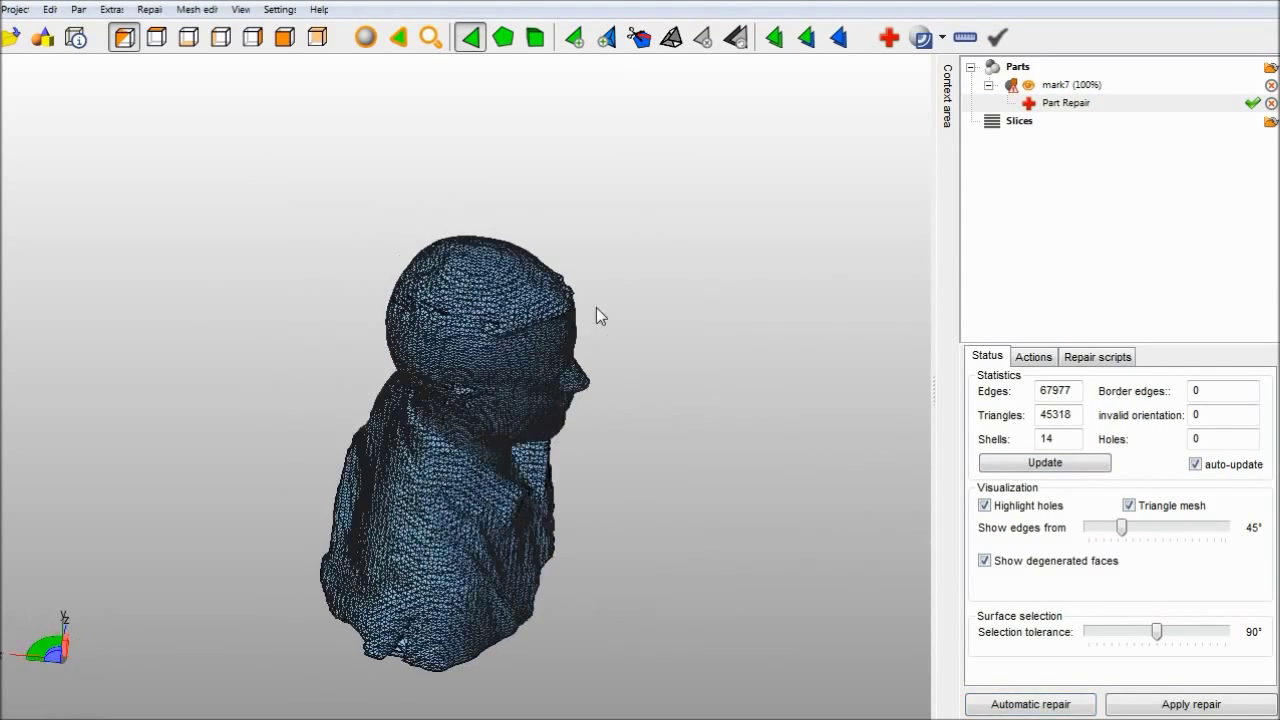
pyautogui.moveTo(407, 400); pyautogui.dragTo(463, 455, button='right')
pyautogui.moveTo(420, 383); pyautogui.dragTo(393, 430, button='right')
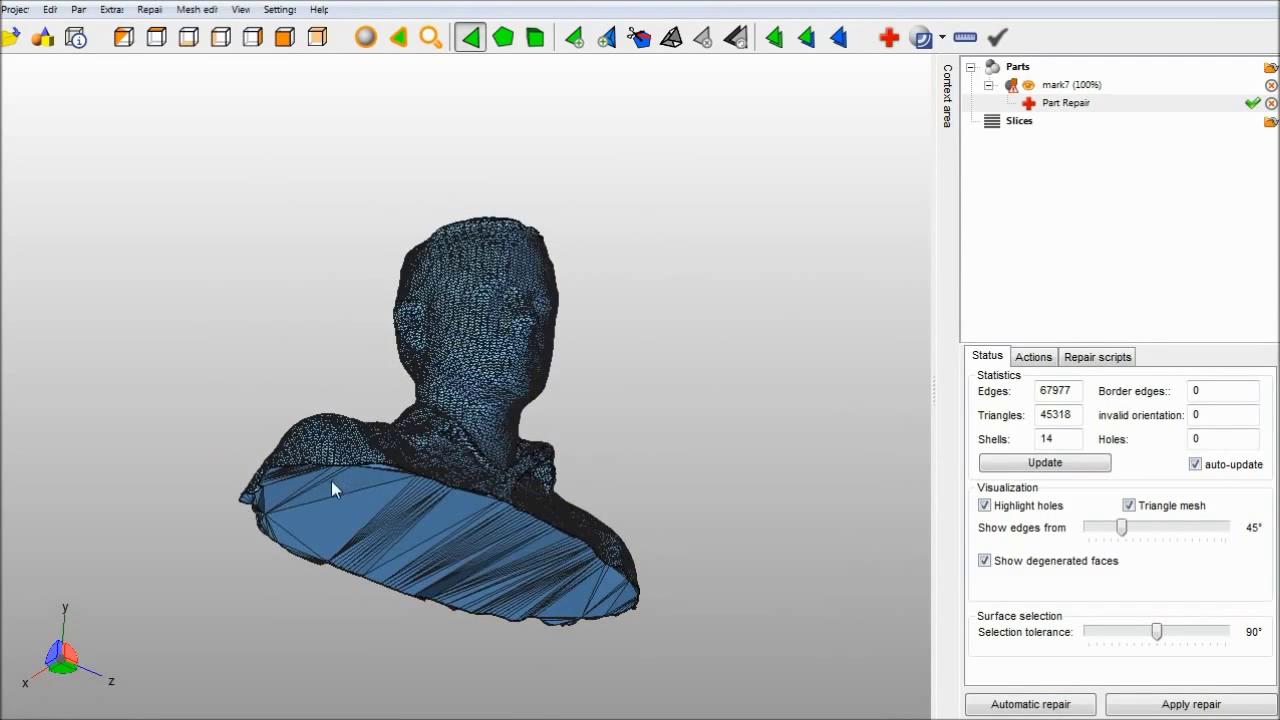
pyautogui.moveTo(450, 541); pyautogui.dragTo(425, 528, button='right')
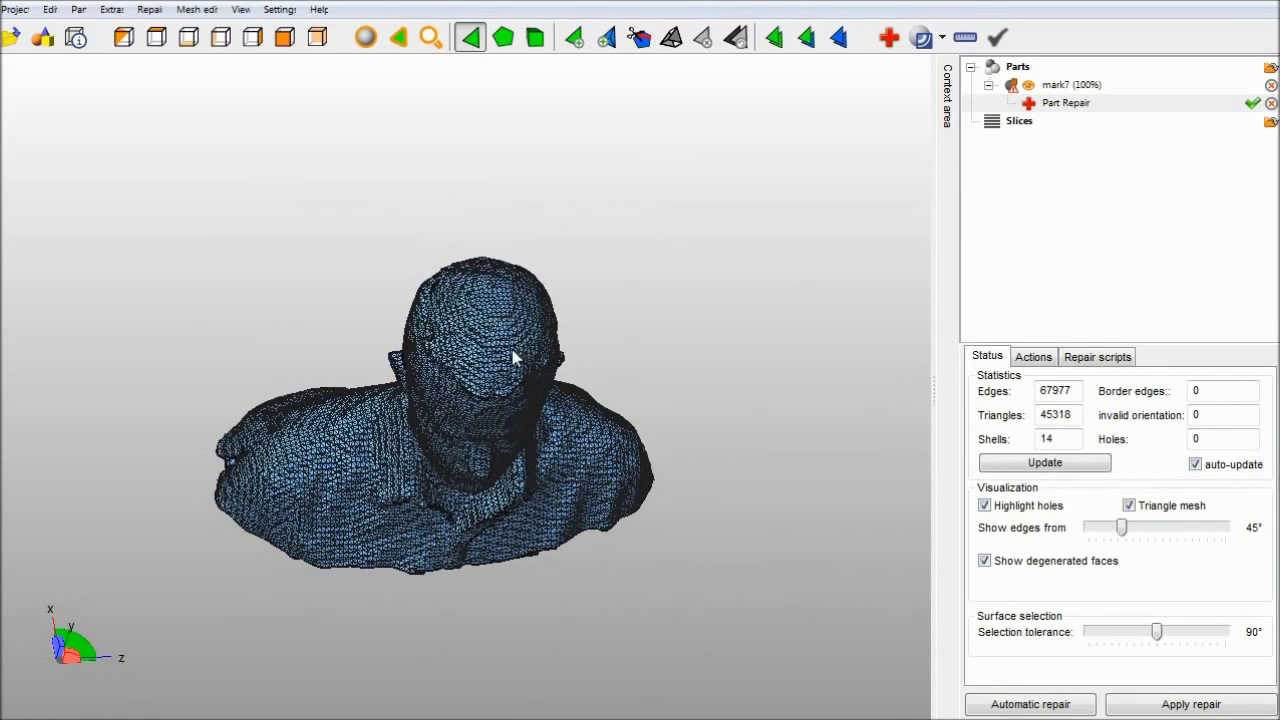
pyautogui.moveTo(482, 435); pyautogui.dragTo(440, 258, button='right')
pyautogui.moveTo(440, 360); pyautogui.dragTo(693, 468, button='right')
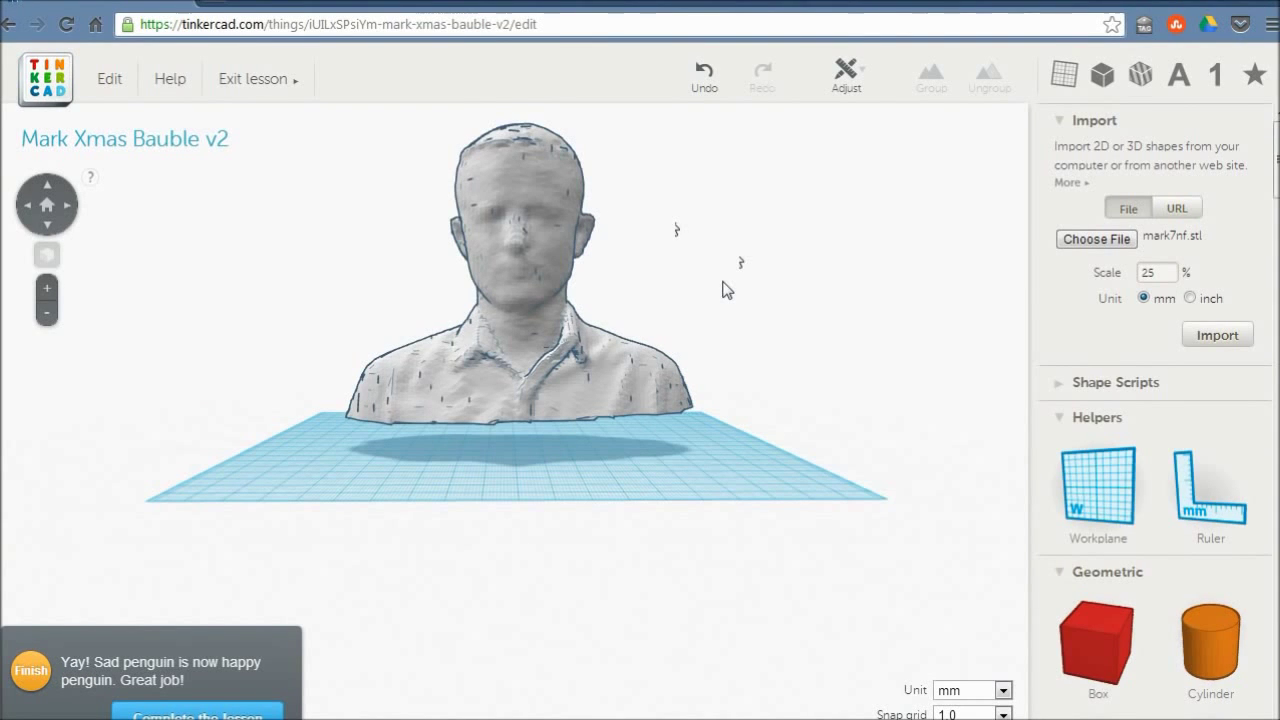
# Switch to Tinkercad, add a box beneath the bust and stretch it to enclose the bust's entire uneven bottom edge.
pyautogui.moveTo(727, 293); pyautogui.dragTo(531, 345, button='right')
pyautogui.scroll(6, 542, 390)
pyautogui.scroll(-2, 531, 345)
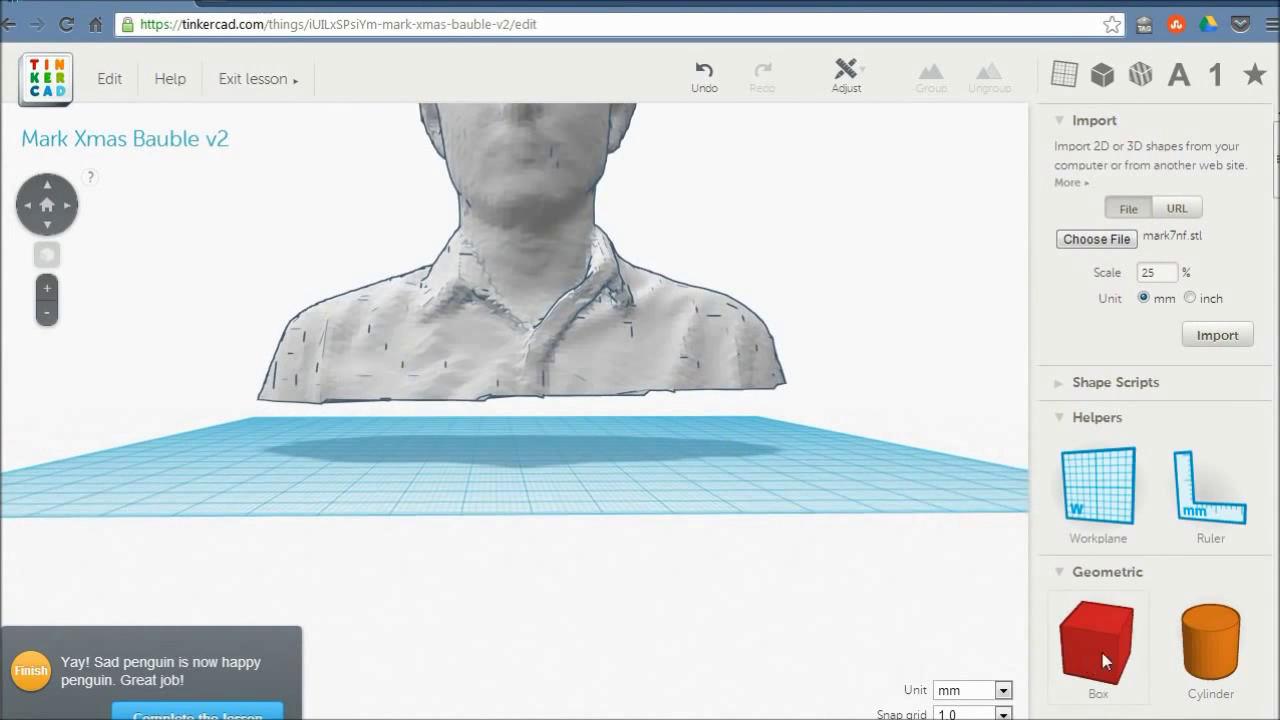
pyautogui.moveTo(1105, 660); pyautogui.dragTo(617, 360)
pyautogui.moveTo(512, 459); pyautogui.dragTo(260, 468)
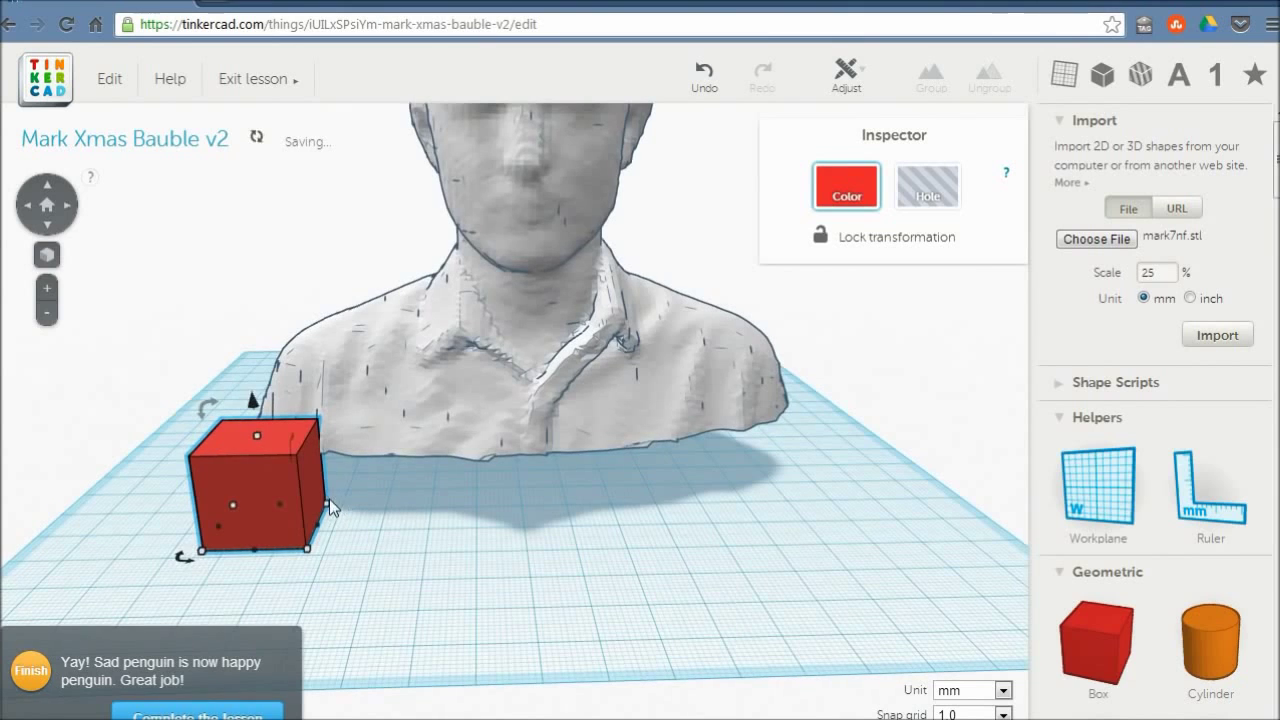
pyautogui.moveTo(352, 489); pyautogui.dragTo(727, 395)
pyautogui.moveTo(657, 443); pyautogui.dragTo(658, 389, button='right')
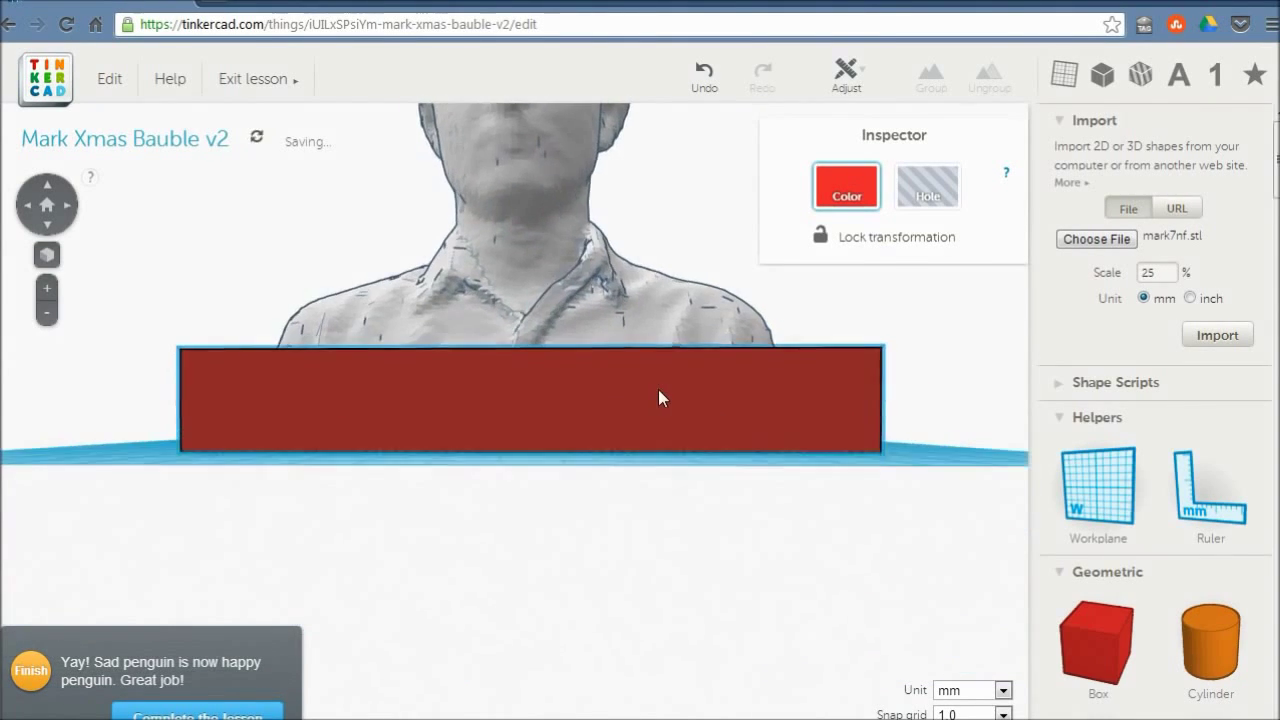
pyautogui.moveTo(537, 376); pyautogui.dragTo(541, 400, button='right')
pyautogui.moveTo(527, 369)
pyautogui.mouseDown()
pyautogui.moveTo(543, 425)
pyautogui.moveTo(536, 378)
pyautogui.mouseUp()
# Turn the box into a hole and group it with the bust to cut the base flat.
pyautogui.click(943, 196)
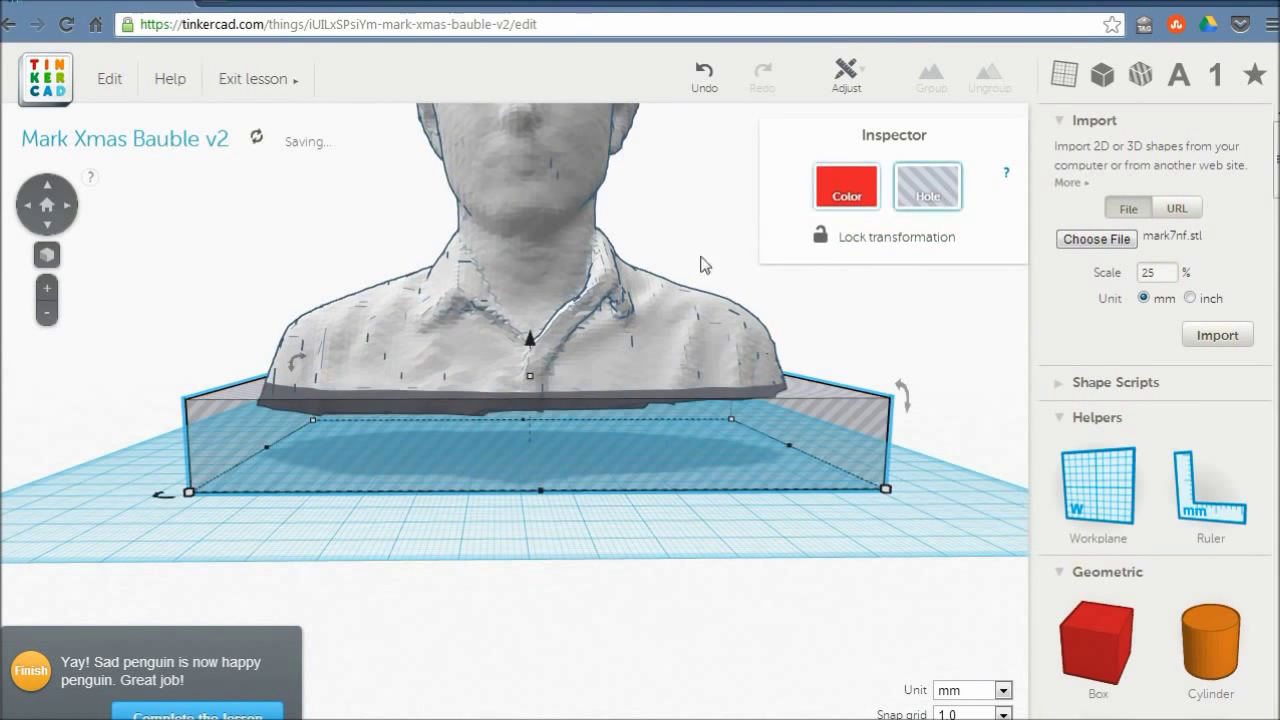
pyautogui.keyDown('shift'); pyautogui.click(646, 328); pyautogui.keyUp('shift')
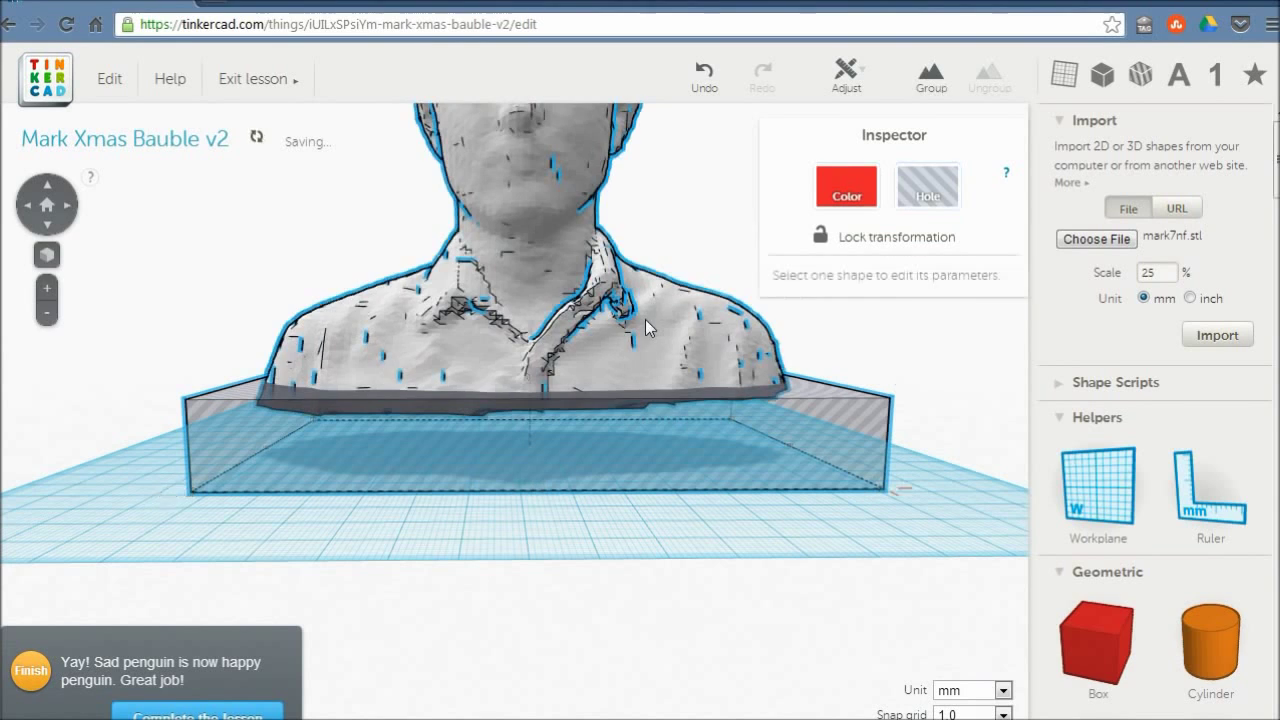
pyautogui.click(933, 78)
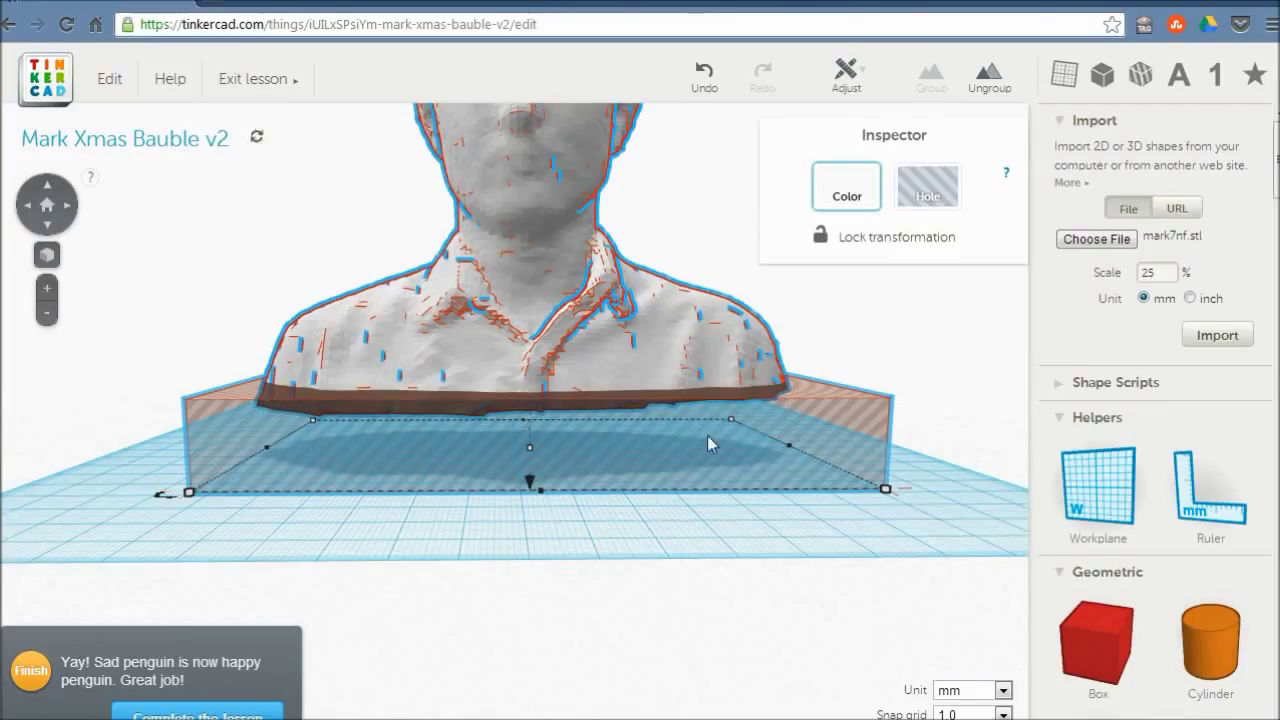
pyautogui.click(868, 425)
pyautogui.moveTo(866, 423); pyautogui.dragTo(650, 320, button='right')
# Lower the trimmed bust onto the workplane.
pyautogui.click(521, 240)
pyautogui.moveTo(514, 132); pyautogui.dragTo(512, 186)
pyautogui.moveTo(585, 354); pyautogui.dragTo(673, 428, button='right')
pyautogui.click(655, 297)
pyautogui.scroll(2, 564, 378)
pyautogui.scroll(-4, 564, 378)
pyautogui.scroll(2, 591, 371)
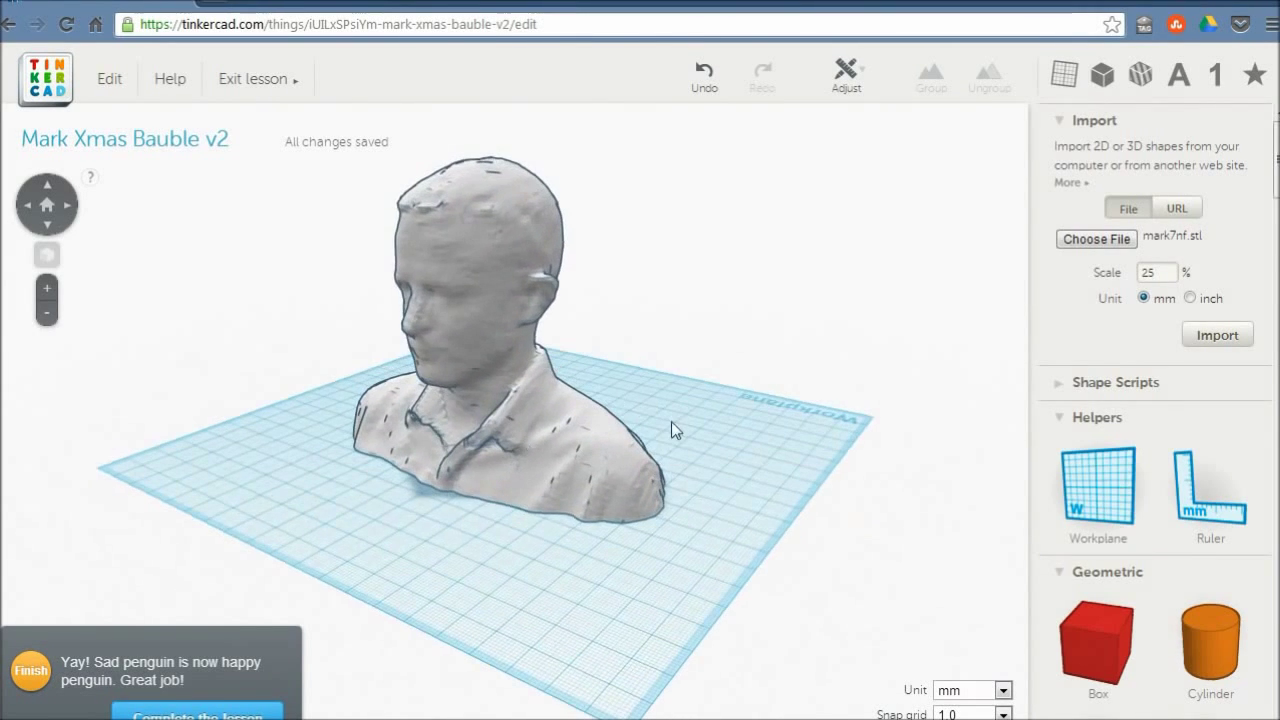
# Browse the shape library from the geometric shapes through the letters to the extras, and examine the bust from several angles.
pyautogui.scroll(-4, 1187, 258)
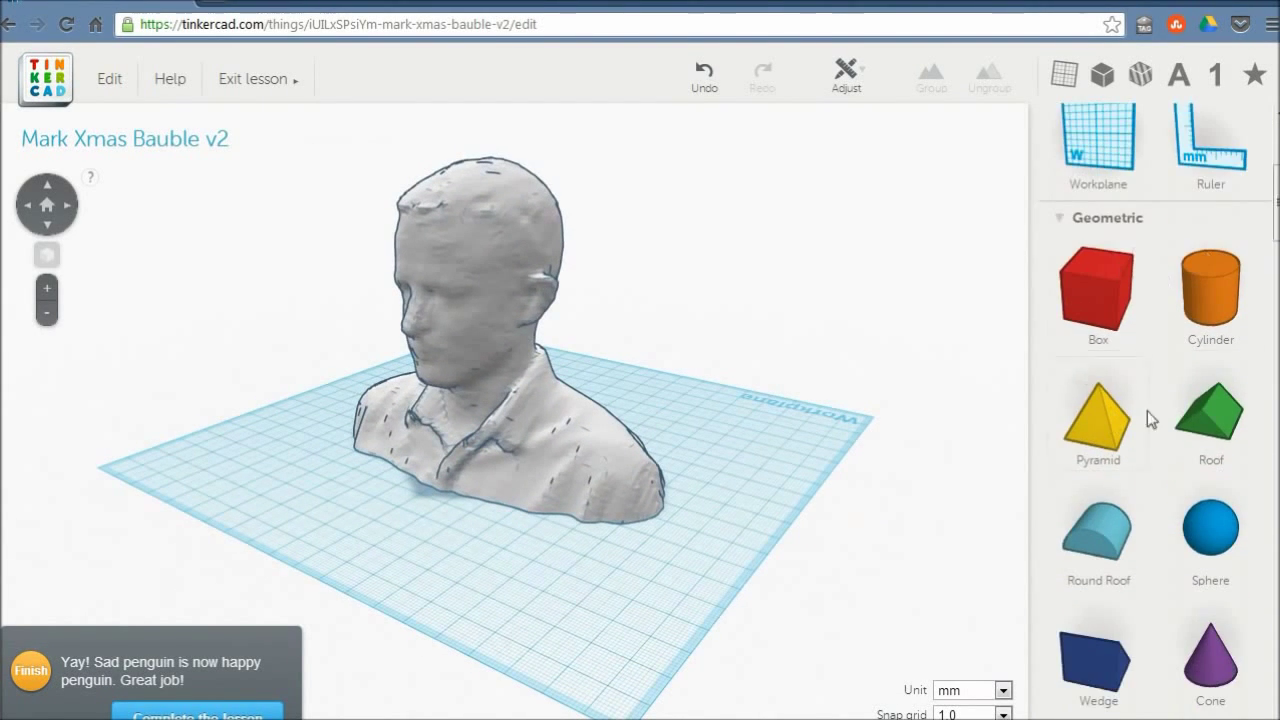
pyautogui.scroll(-3, 1210, 368)
pyautogui.scroll(-2, 1120, 405)
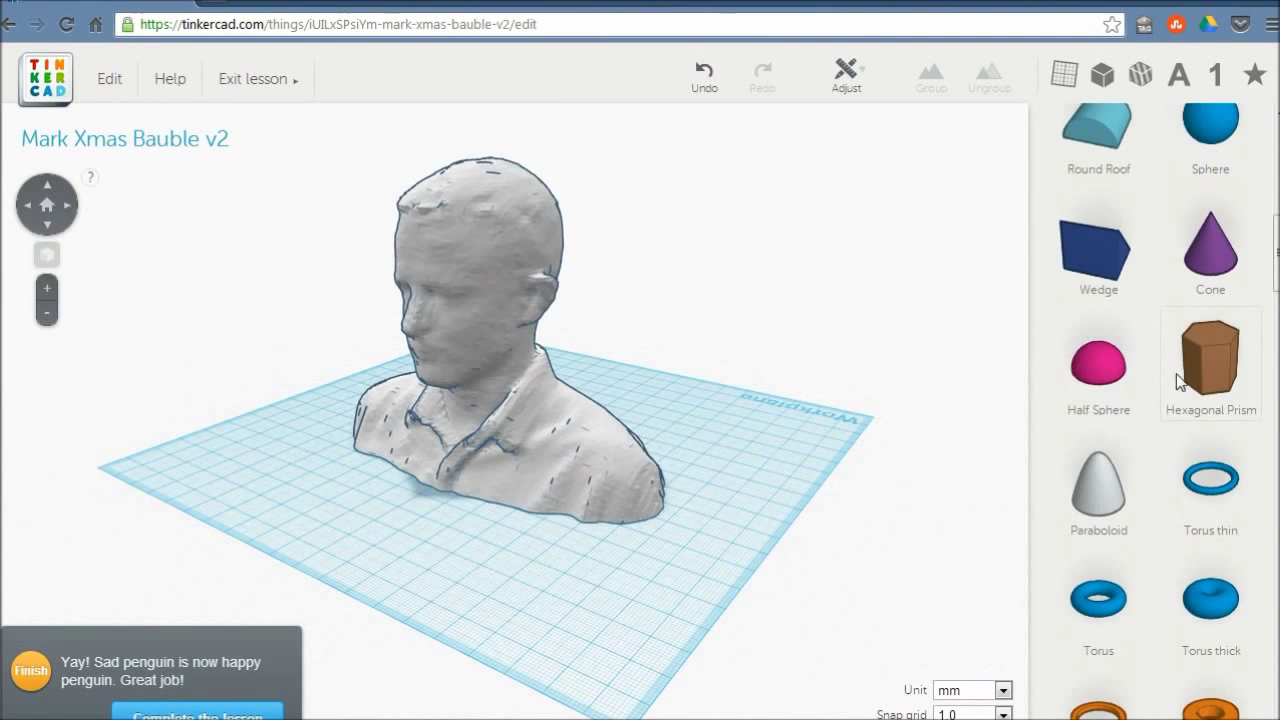
pyautogui.scroll(-7, 1155, 354)
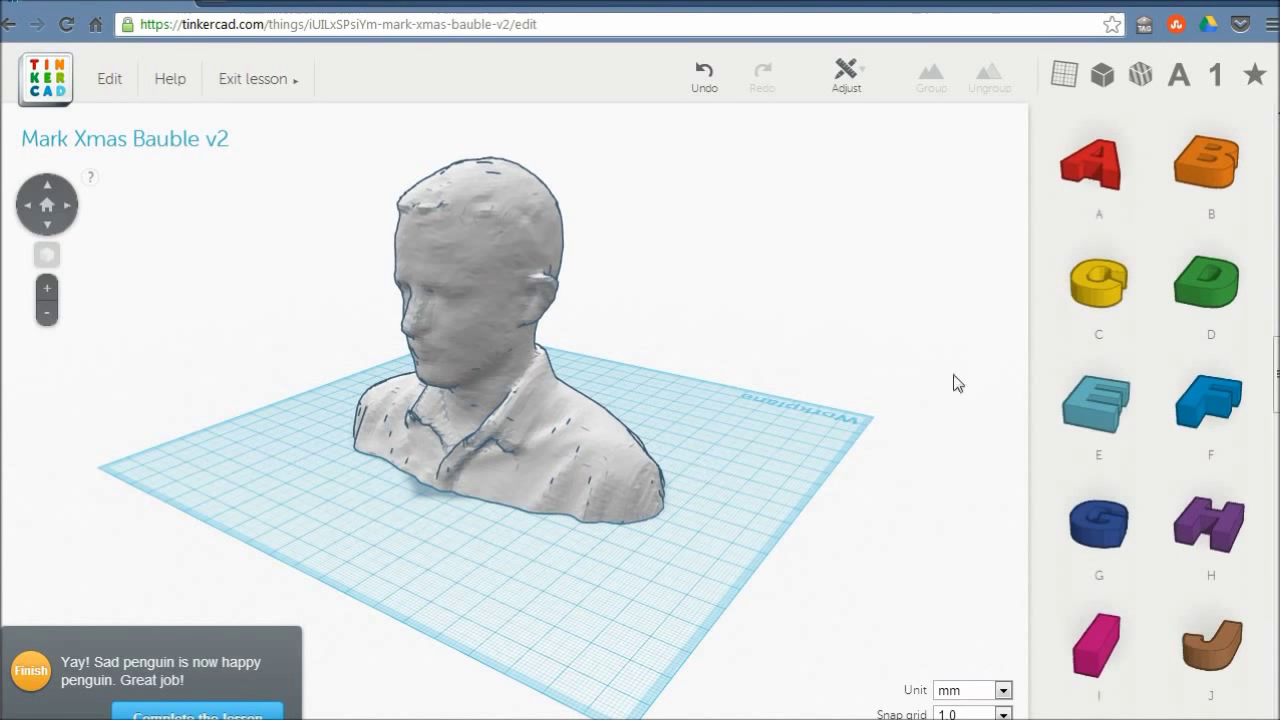
pyautogui.scroll(-8, 1180, 270)
pyautogui.scroll(-10, 1118, 383)
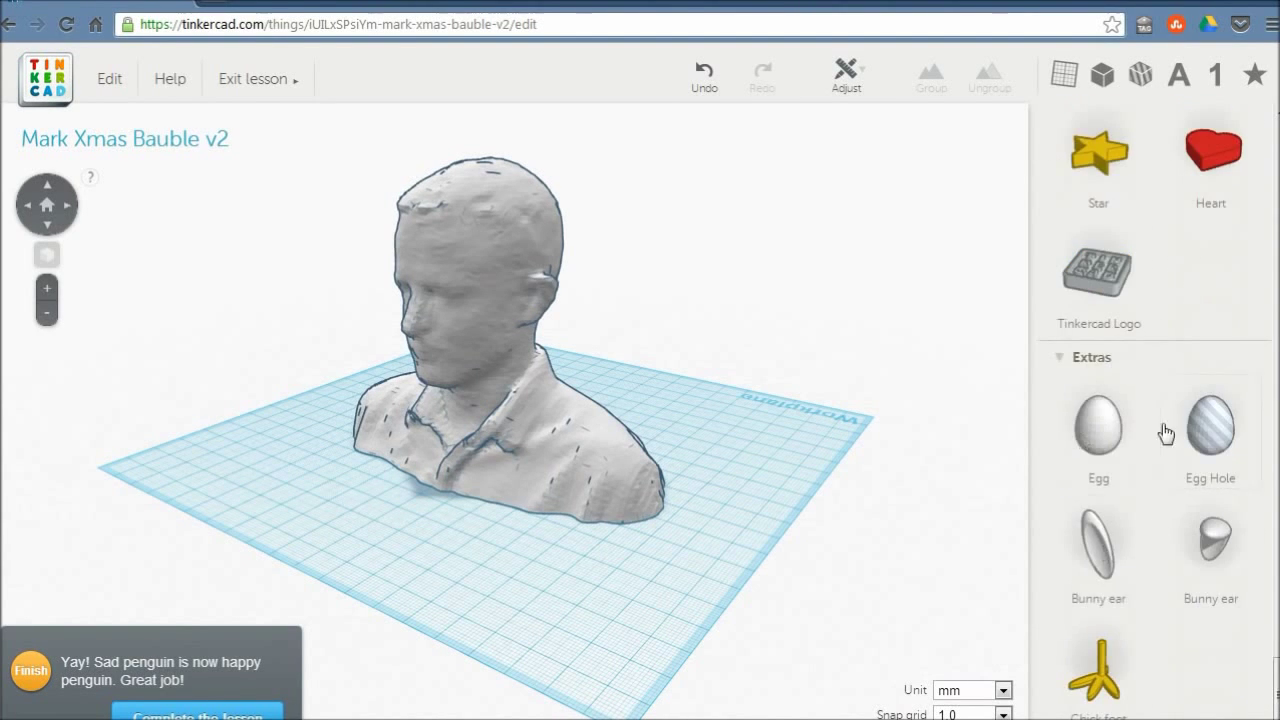
pyautogui.scroll(20, 1169, 420)
pyautogui.moveTo(625, 514); pyautogui.dragTo(629, 386, button='right')
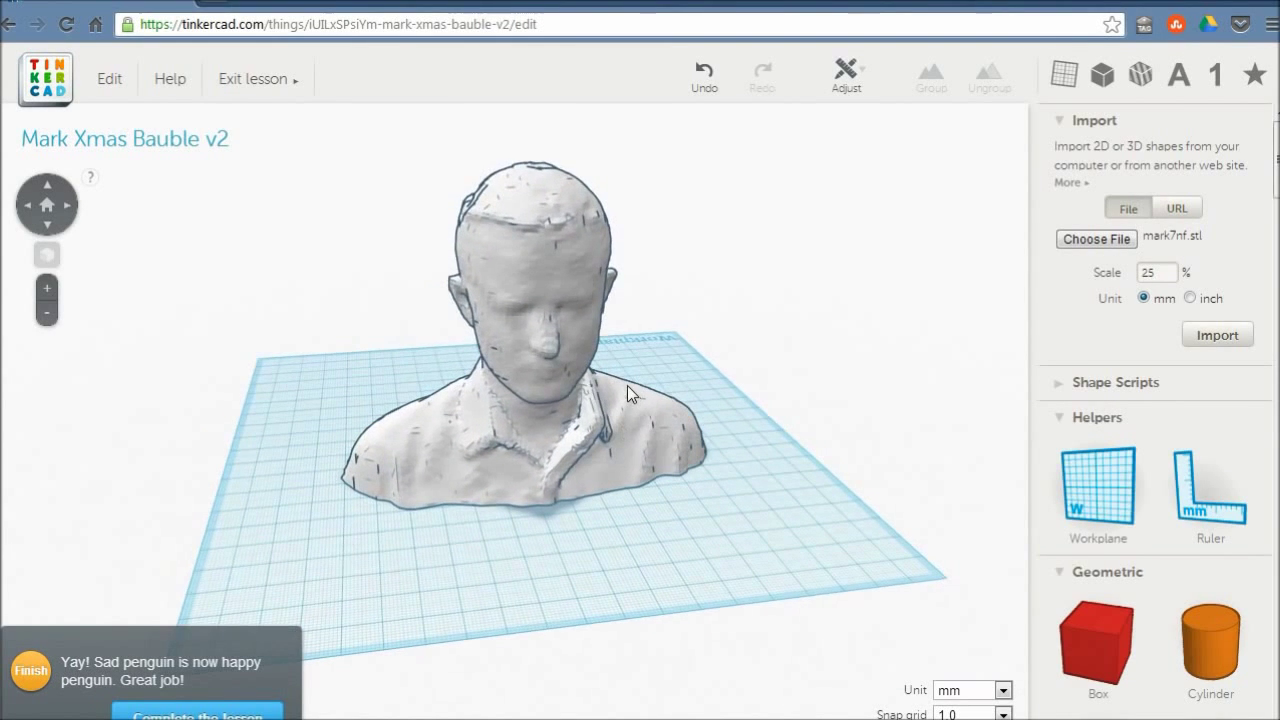
pyautogui.moveTo(569, 449); pyautogui.dragTo(538, 360, button='right')
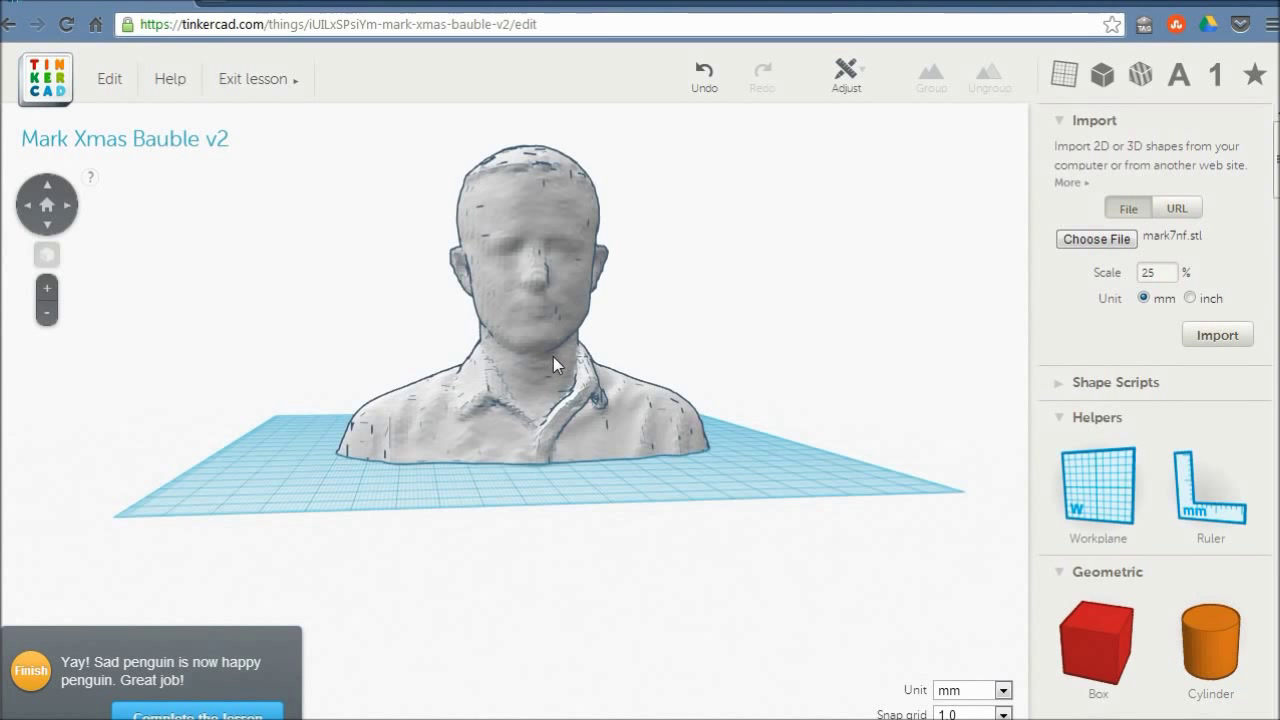
pyautogui.moveTo(550, 412)
pyautogui.mouseDown(button='right')
pyautogui.moveTo(423, 411)
pyautogui.moveTo(611, 430)
pyautogui.moveTo(298, 465)
pyautogui.moveTo(486, 484)
pyautogui.moveTo(740, 387)
pyautogui.moveTo(740, 330)
pyautogui.mouseUp(button='right')
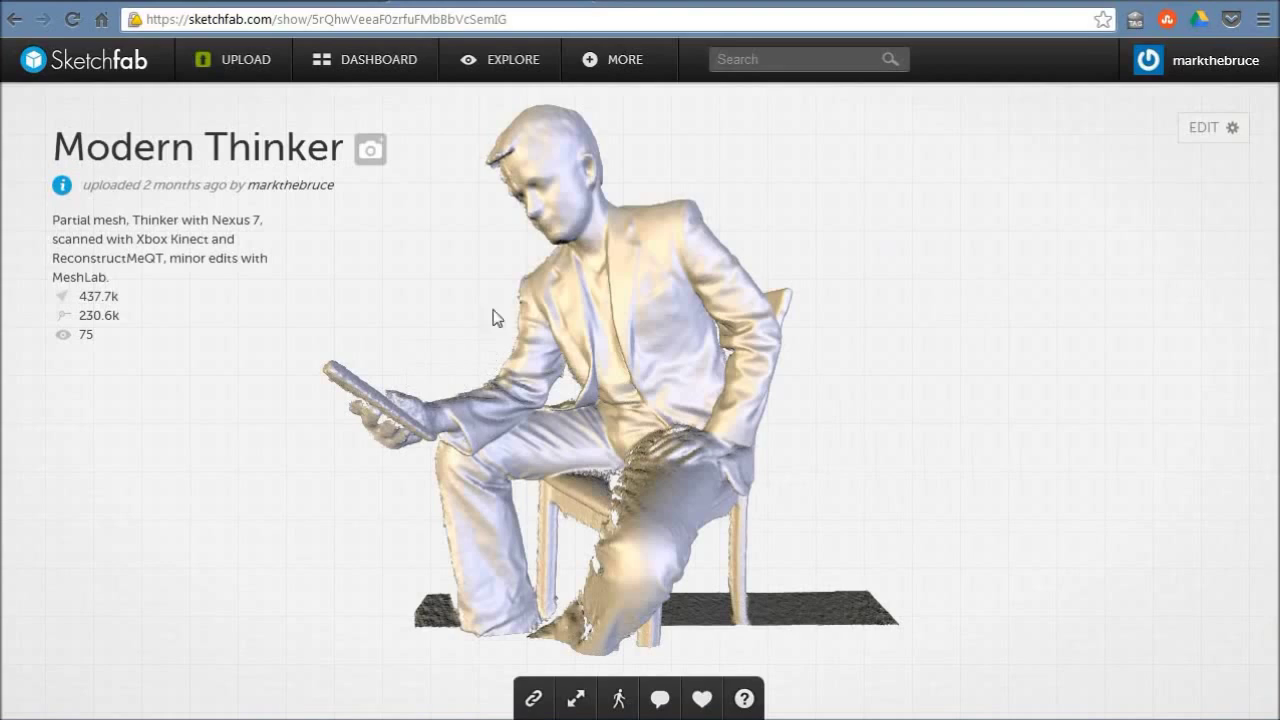
# Switch to Sketchfab and view the Modern Thinker and Head Case models from different angles.
pyautogui.moveTo(446, 366)
pyautogui.mouseDown()
pyautogui.moveTo(712, 397)
pyautogui.moveTo(470, 417)
pyautogui.moveTo(678, 403)
pyautogui.moveTo(620, 277)
pyautogui.moveTo(297, 340)
pyautogui.moveTo(826, 337)
pyautogui.moveTo(643, 249)
pyautogui.moveTo(629, 229)
pyautogui.moveTo(716, 334)
pyautogui.moveTo(966, 569)
pyautogui.moveTo(708, 378)
pyautogui.moveTo(808, 397)
pyautogui.moveTo(621, 274)
pyautogui.moveTo(722, 468)
pyautogui.moveTo(536, 485)
pyautogui.moveTo(545, 261)
pyautogui.moveTo(656, 276)
pyautogui.moveTo(655, 296)
pyautogui.moveTo(552, 382)
pyautogui.moveTo(486, 366)
pyautogui.moveTo(583, 324)
pyautogui.mouseUp()
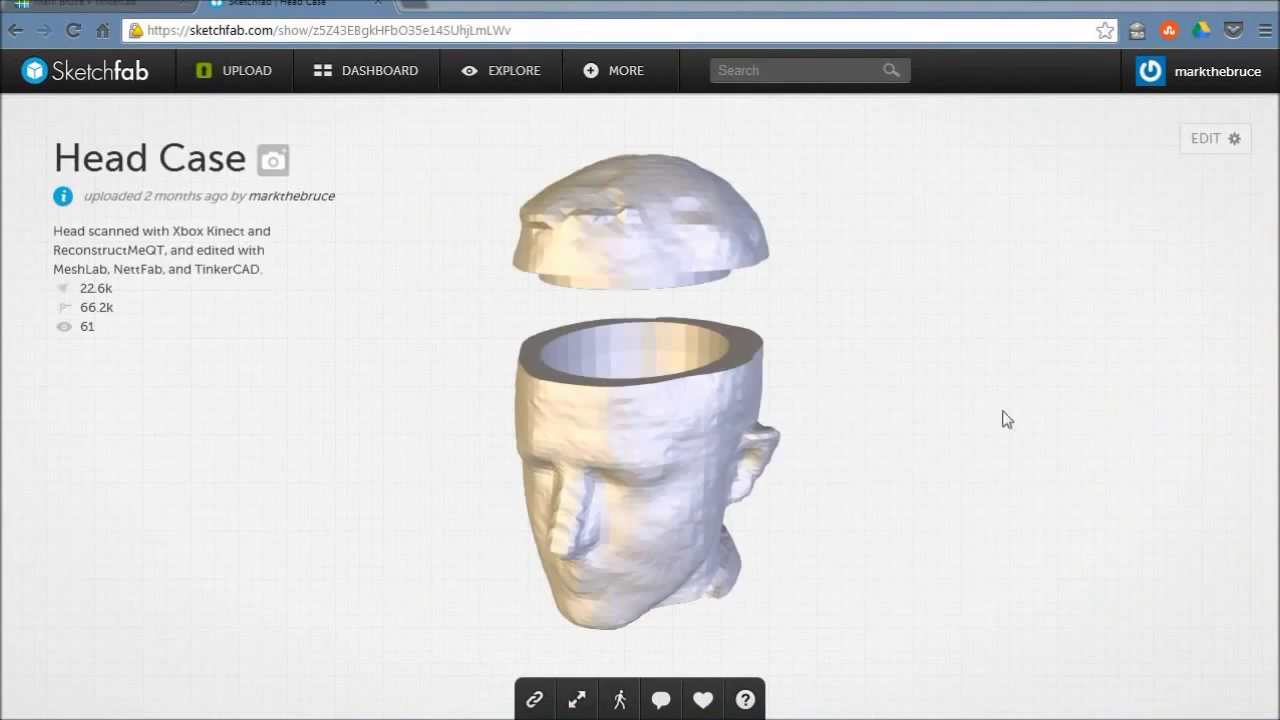
pyautogui.moveTo(829, 470); pyautogui.dragTo(870, 470)
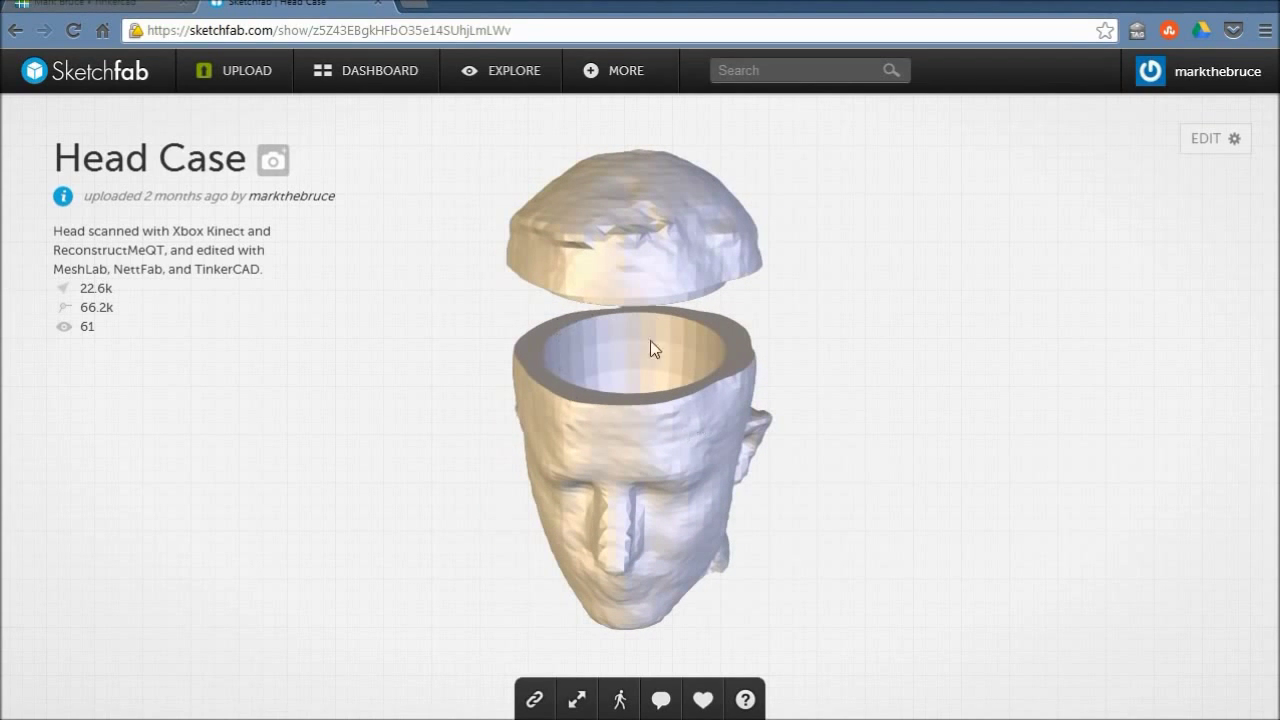
pyautogui.moveTo(600, 240); pyautogui.dragTo(674, 210)
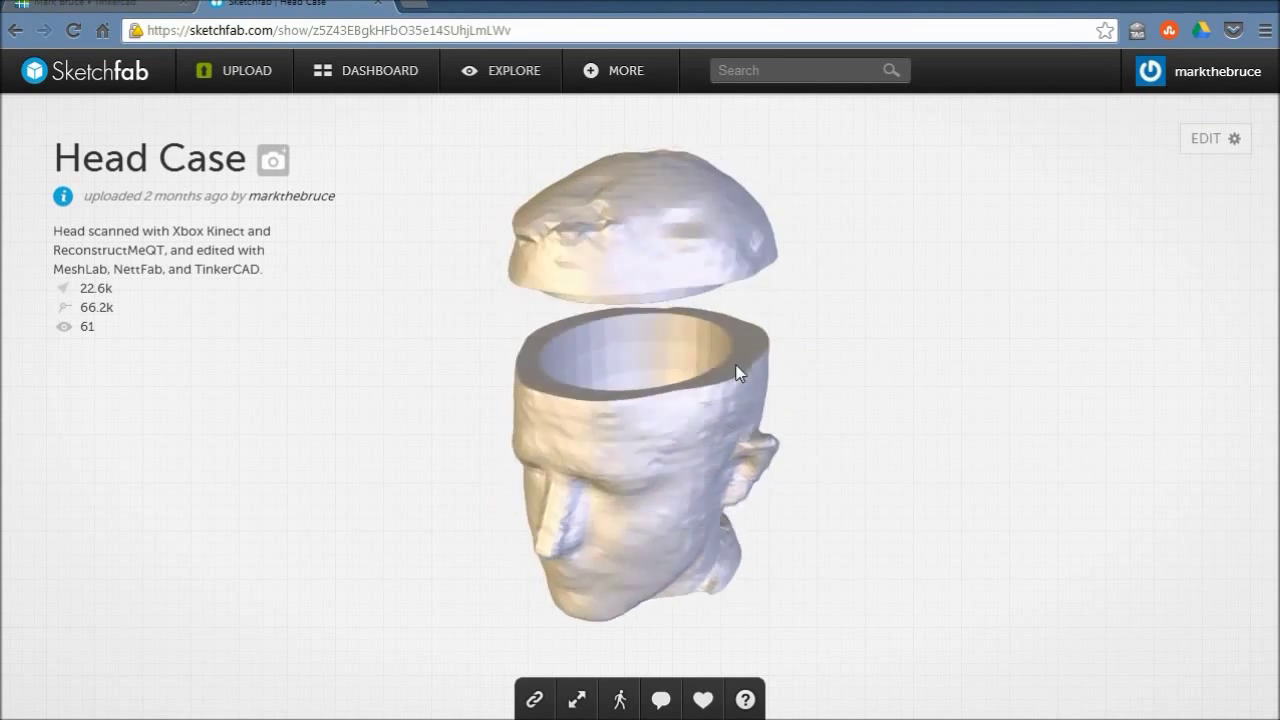
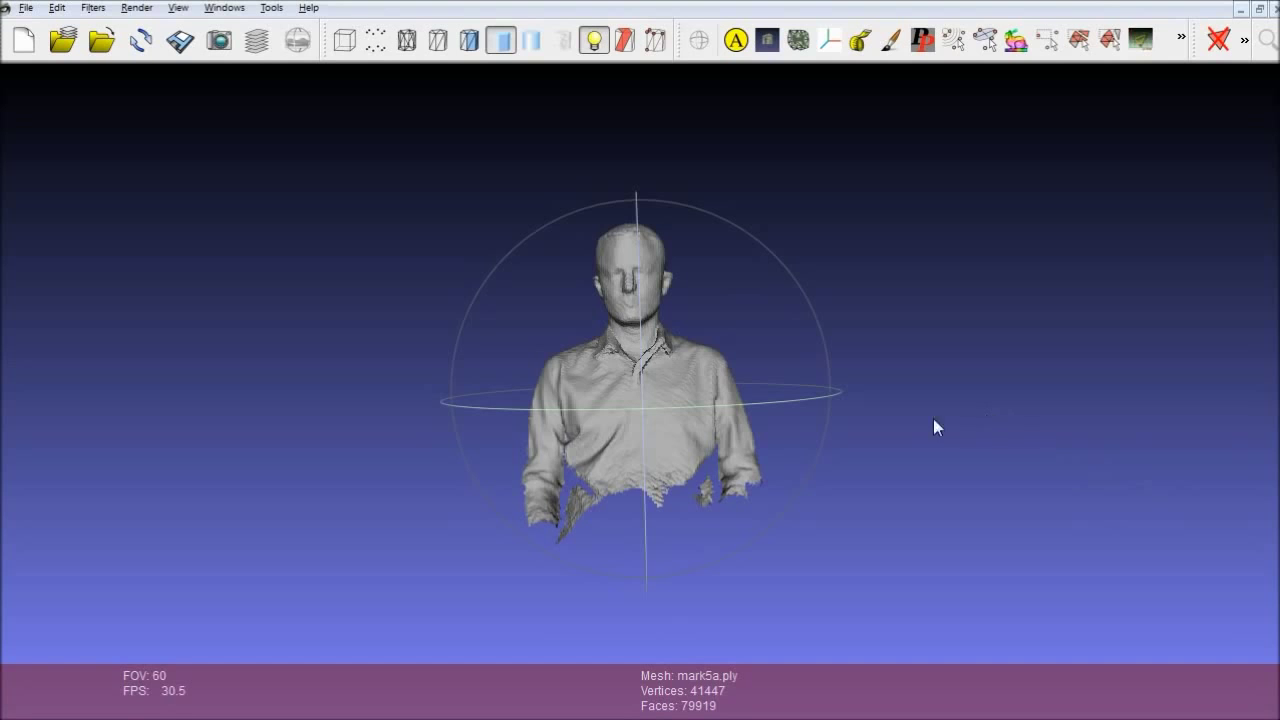
# In the MeshLab scan, select the ragged torso and arms below the upper chest and delete their faces and vertices.
pyautogui.moveTo(830, 349); pyautogui.dragTo(838, 407)
pyautogui.moveTo(590, 170); pyautogui.dragTo(620, 162)
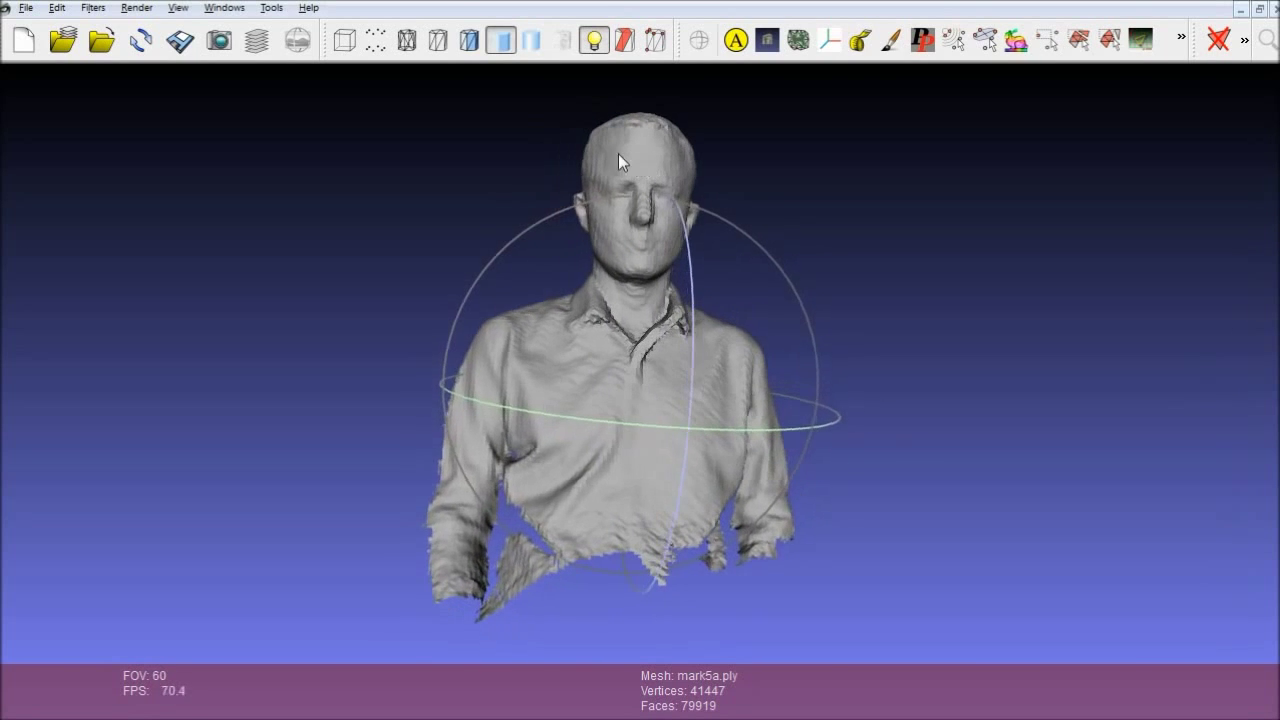
pyautogui.moveTo(552, 385); pyautogui.dragTo(560, 360)
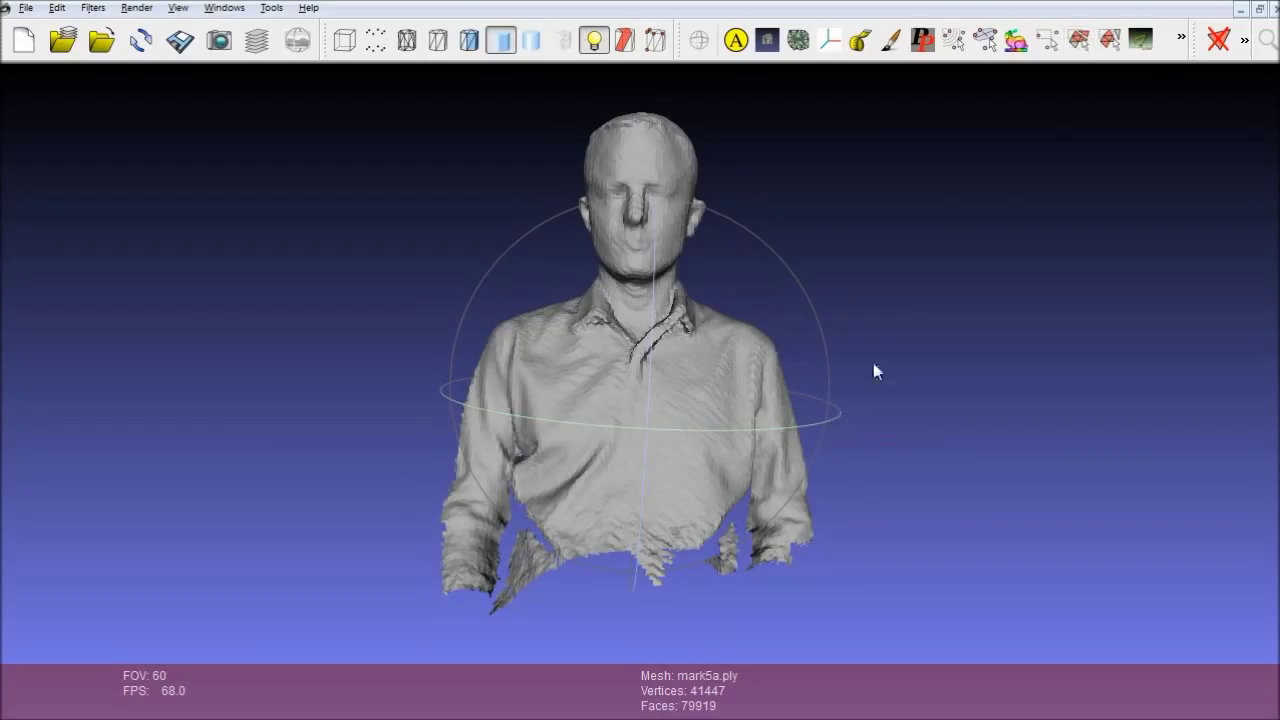
pyautogui.click(1082, 40)
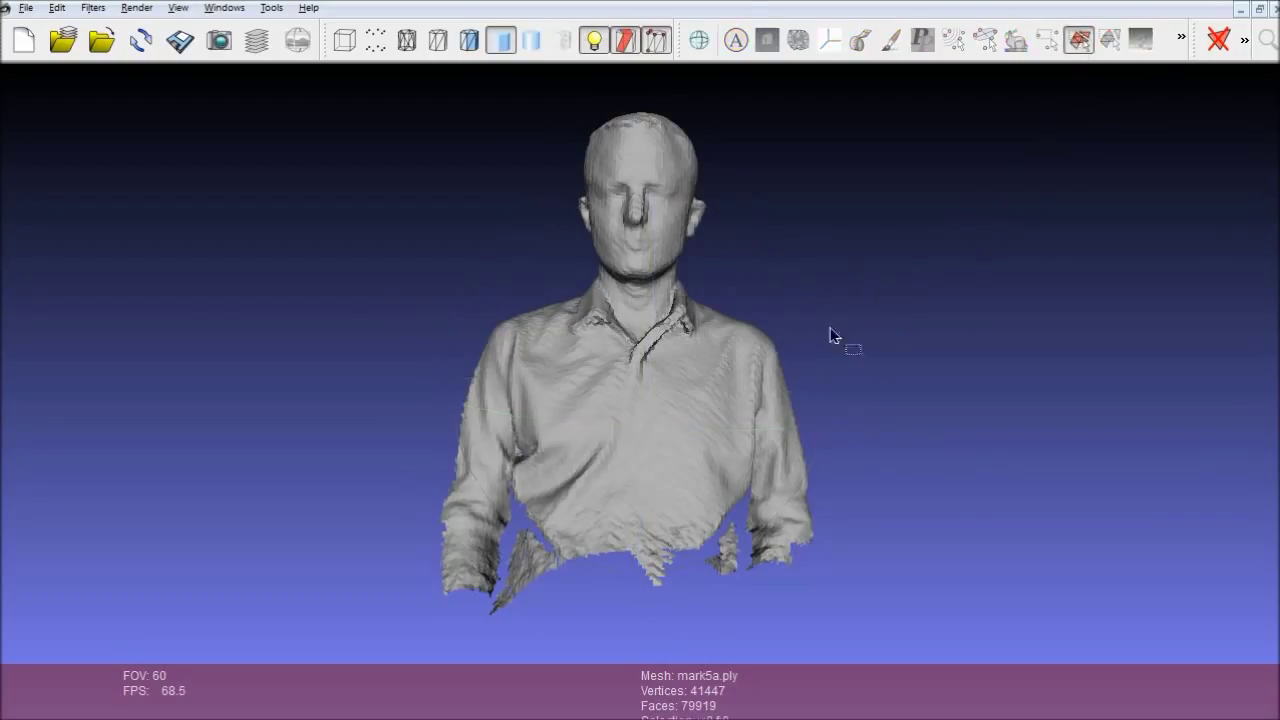
pyautogui.moveTo(863, 387); pyautogui.dragTo(325, 631)
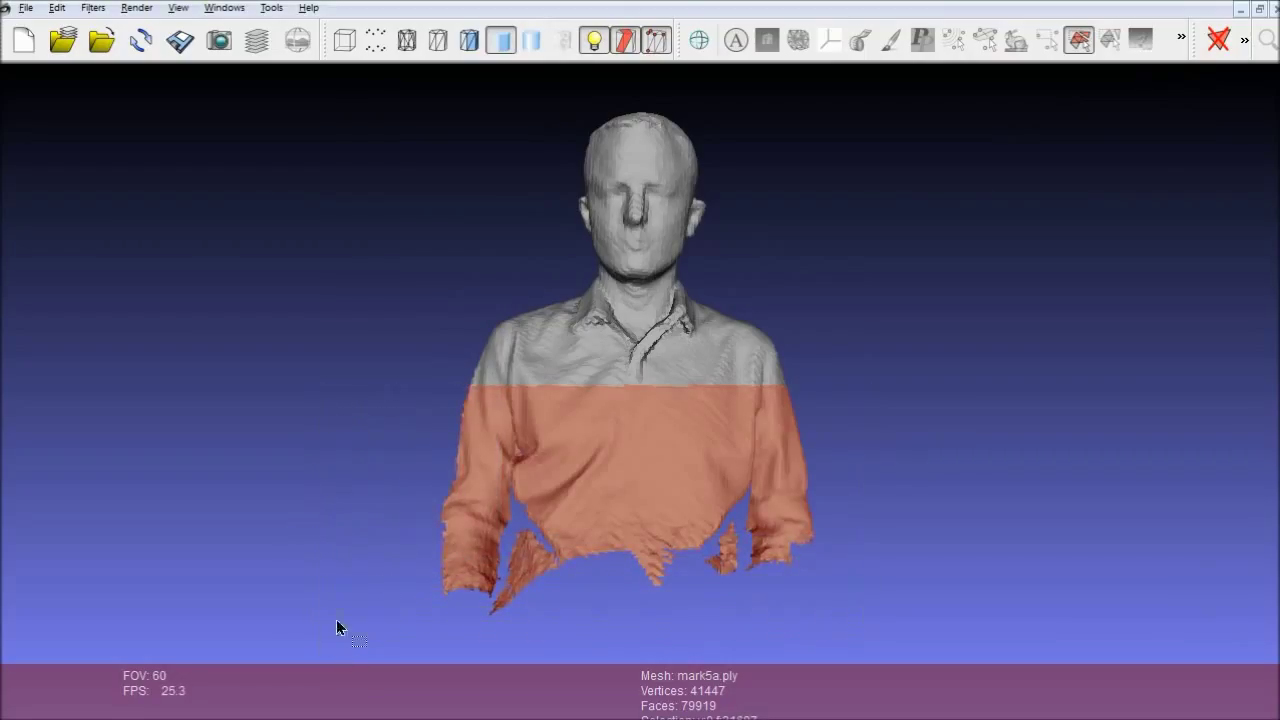
pyautogui.click(1245, 50)
pyautogui.click(1227, 87)
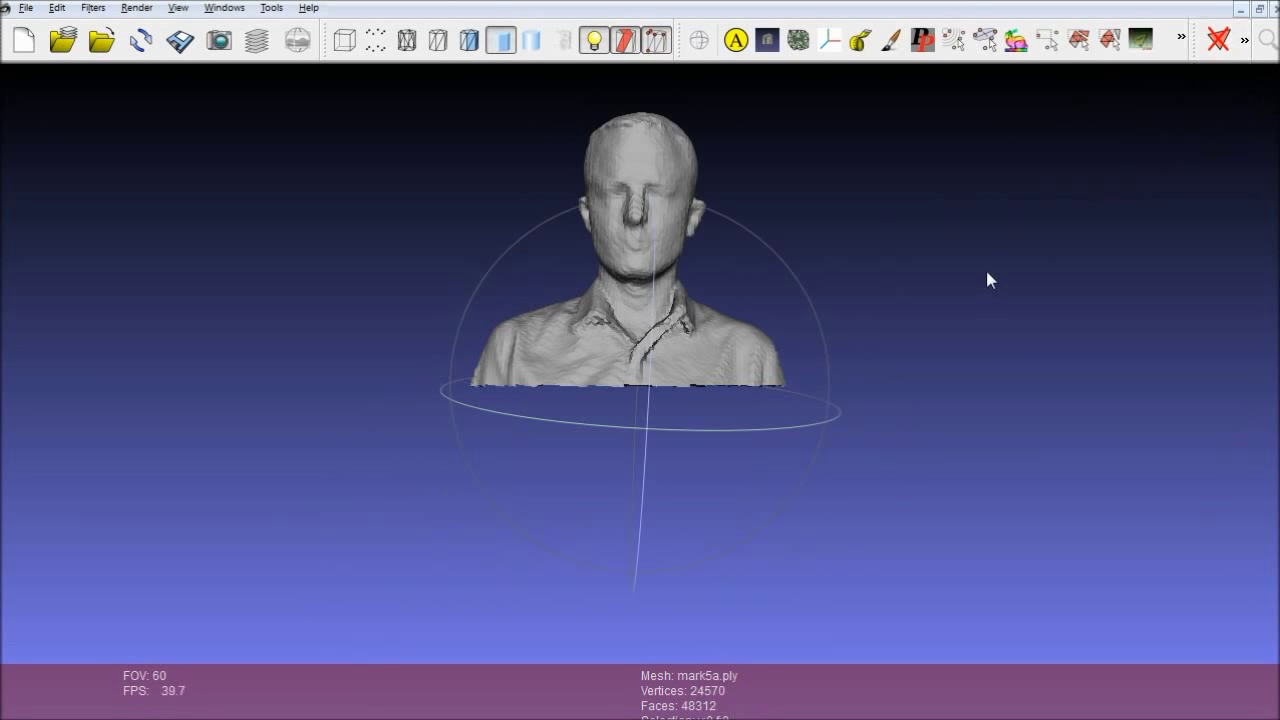
pyautogui.moveTo(808, 344); pyautogui.dragTo(677, 361)
pyautogui.moveTo(708, 313); pyautogui.dragTo(729, 329)
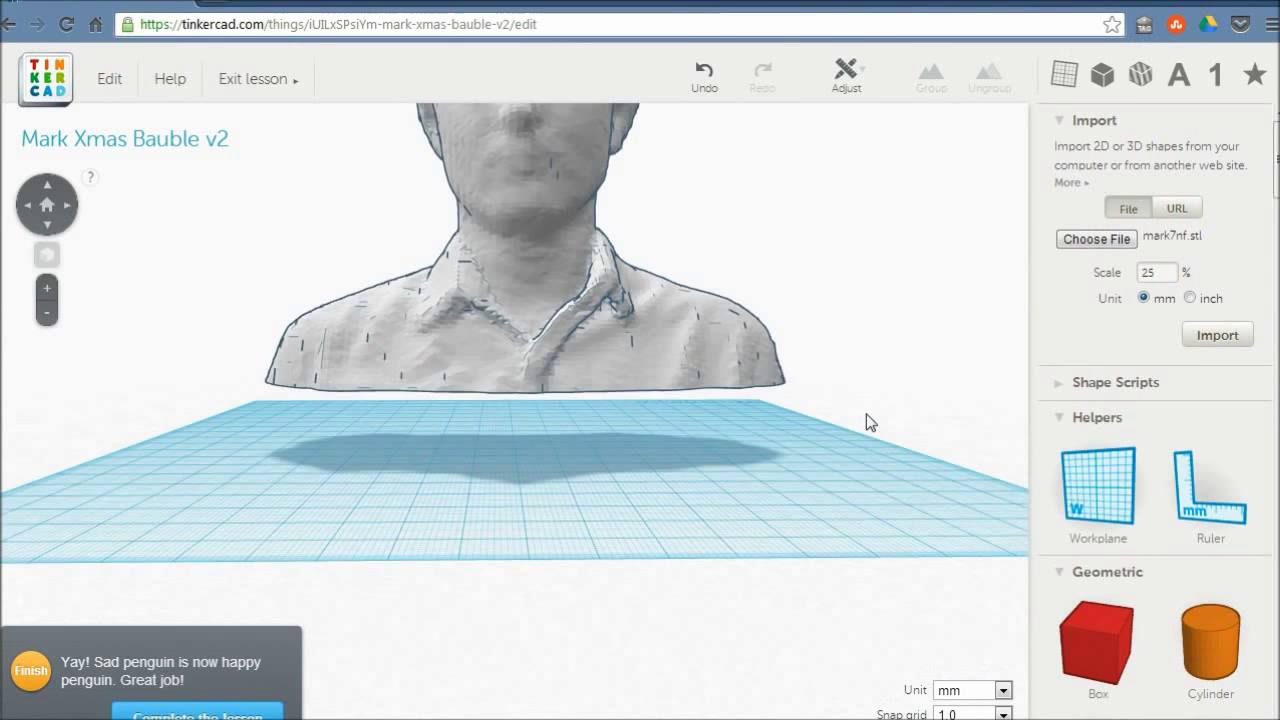
# Switch to Tinkercad and lower the trimmed bust onto the workplane.
pyautogui.moveTo(866, 422); pyautogui.dragTo(571, 311, button='right')
pyautogui.click(522, 188)
pyautogui.moveTo(512, 122); pyautogui.dragTo(509, 177)
pyautogui.moveTo(585, 354); pyautogui.dragTo(643, 420, button='right')
pyautogui.moveTo(557, 371); pyautogui.dragTo(560, 380, button='right')
pyautogui.scroll(2, 564, 378)
pyautogui.scroll(-3, 564, 378)
pyautogui.moveTo(594, 377); pyautogui.dragTo(671, 421, button='right')
# Browse the shape library from the geometric shapes through the letters, and view the bust from the front and other angles.
pyautogui.scroll(-4, 1190, 265)
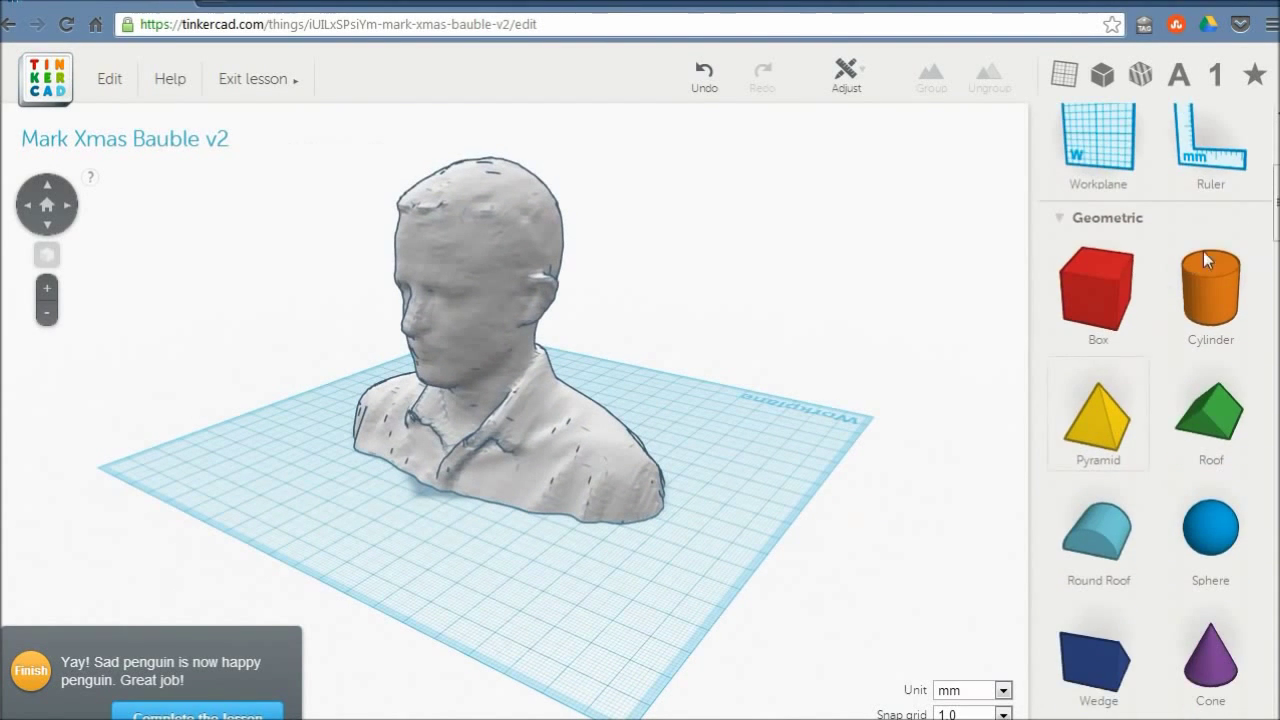
pyautogui.scroll(-2, 1200, 380)
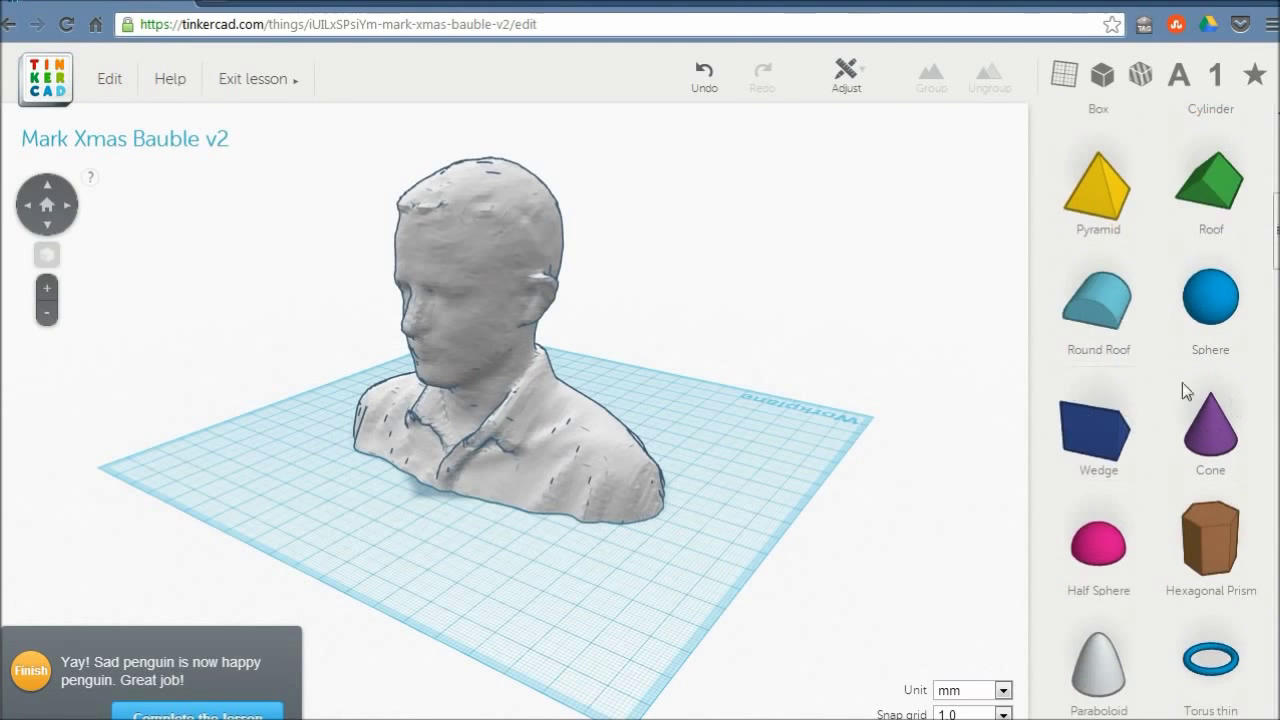
pyautogui.scroll(-2, 1160, 400)
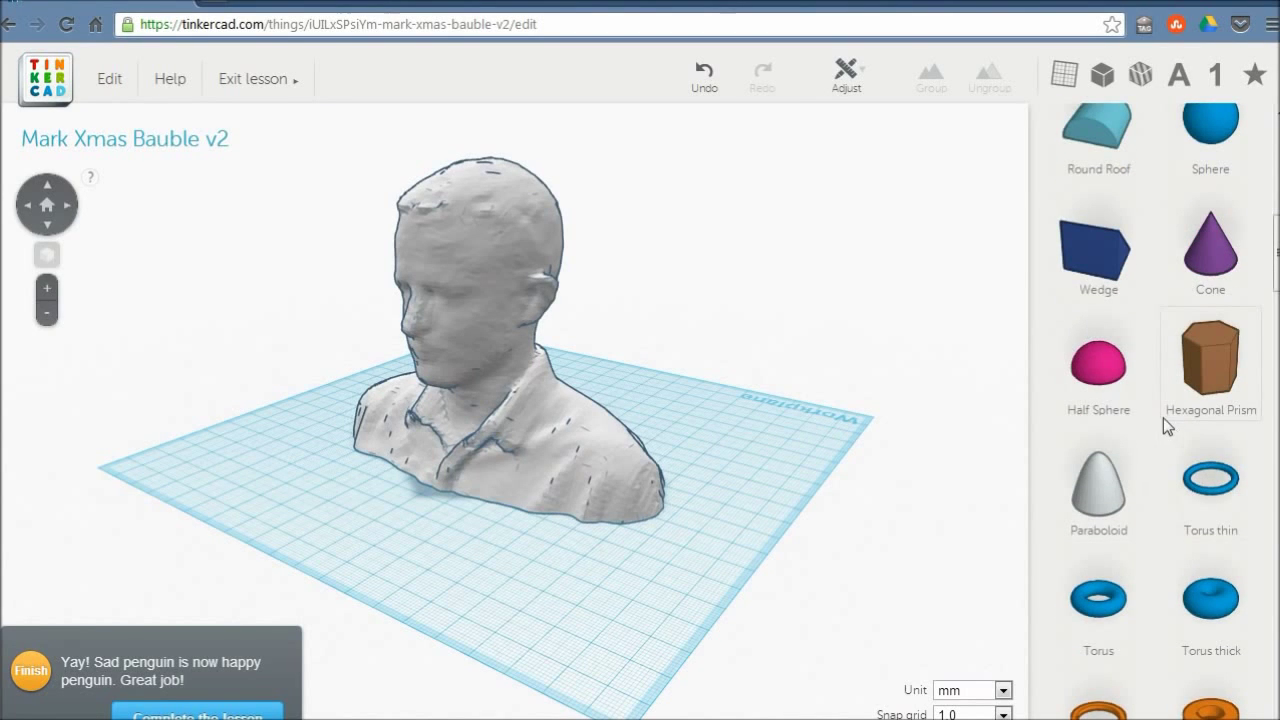
pyautogui.scroll(-8, 1155, 365)
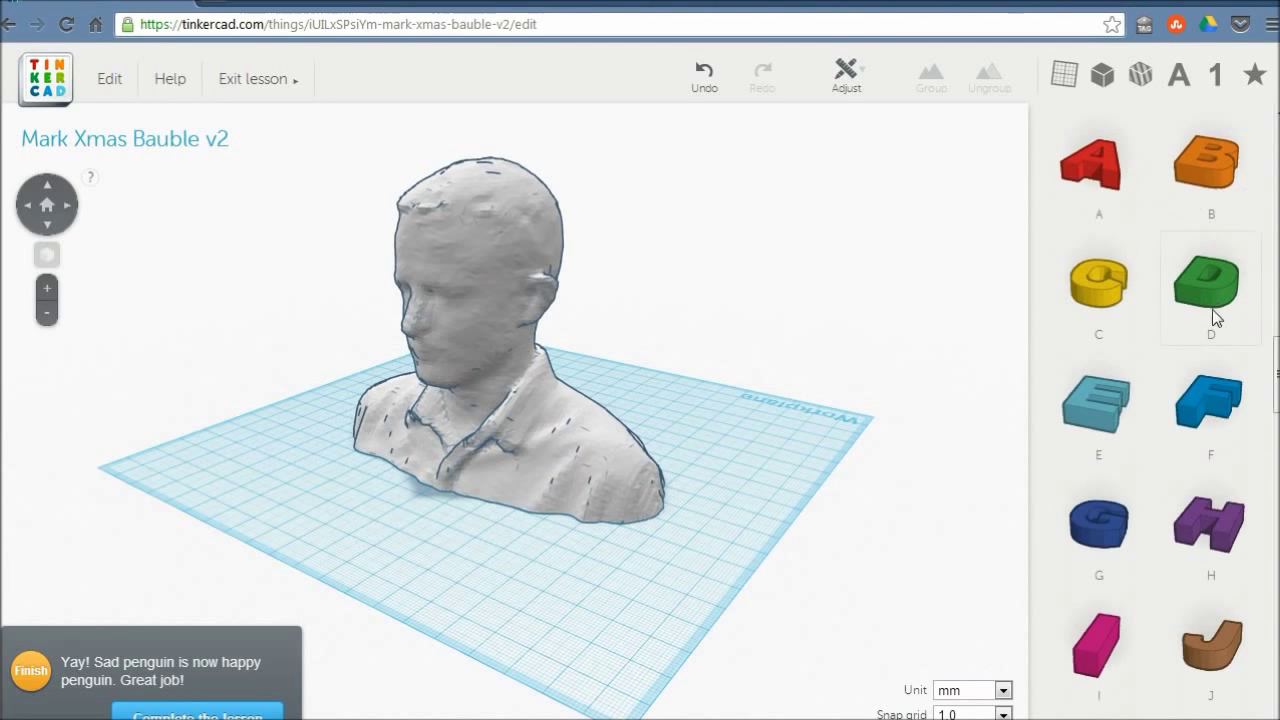
pyautogui.scroll(1, 1180, 278)
pyautogui.scroll(-15, 1177, 433)
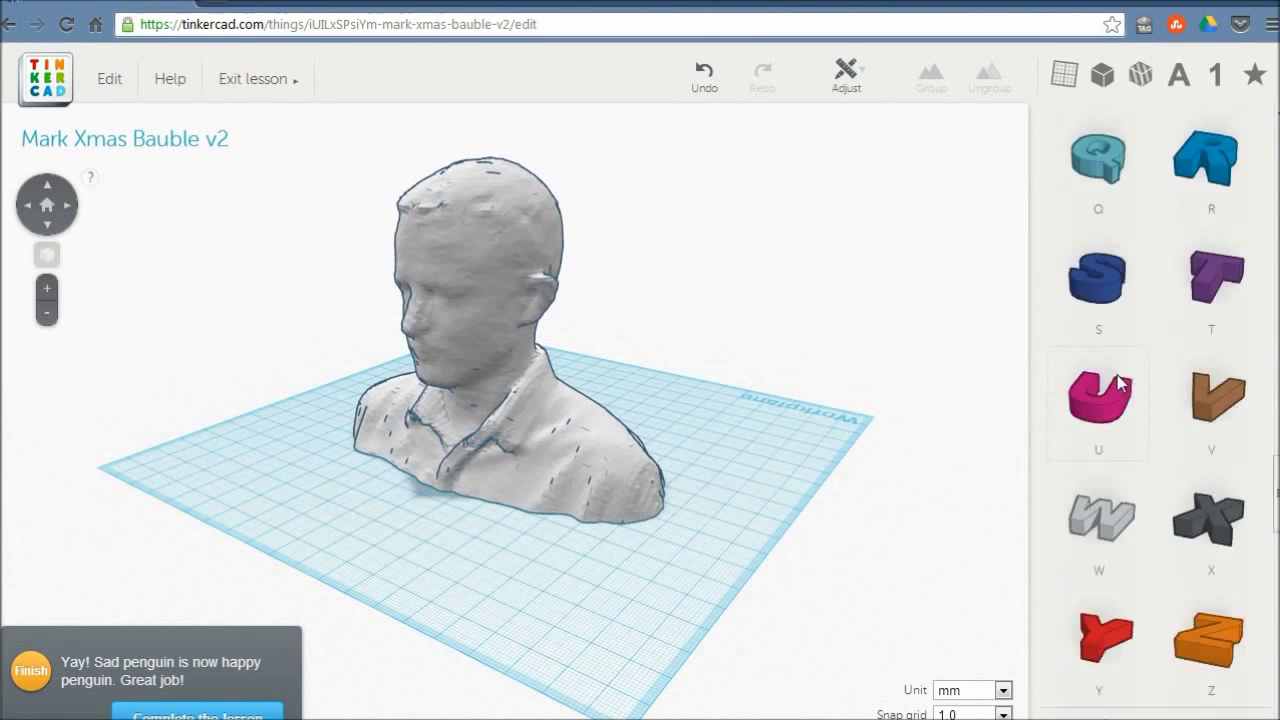
pyautogui.scroll(-2, 1180, 508)
pyautogui.scroll(20, 1169, 420)
pyautogui.scroll(2, 1169, 418)
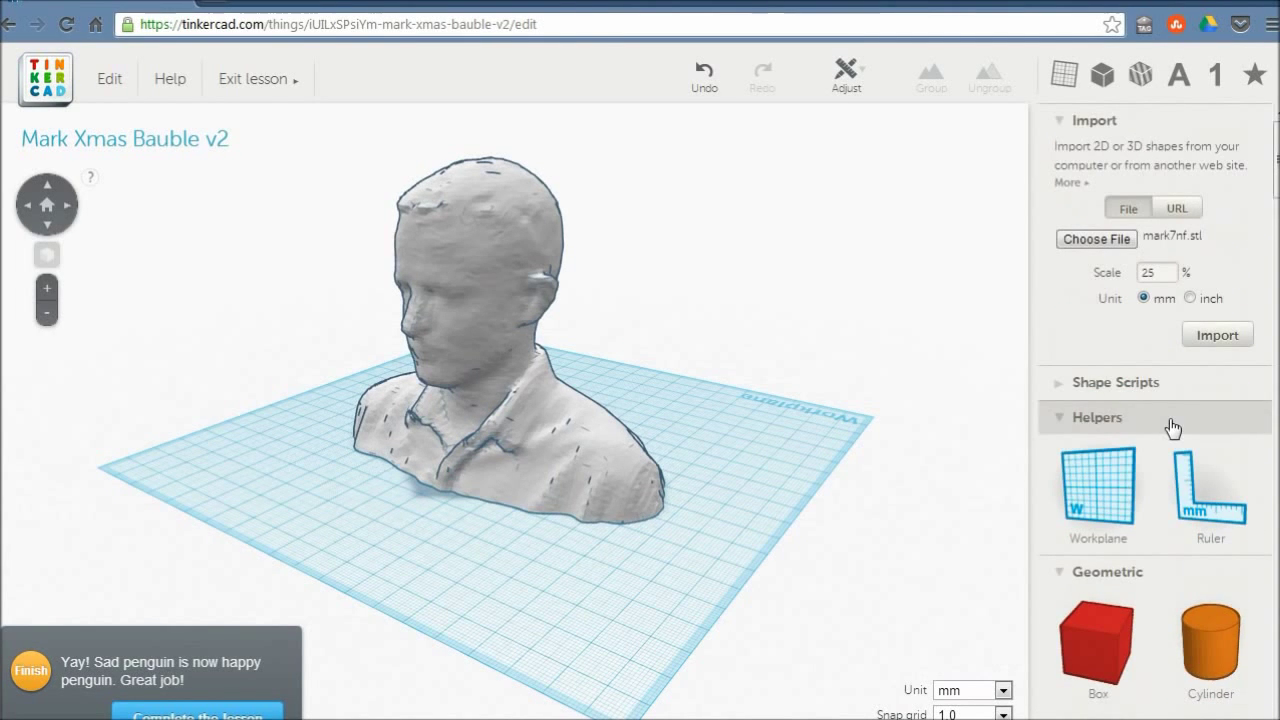
pyautogui.moveTo(628, 523)
pyautogui.mouseDown(button='right')
pyautogui.moveTo(598, 445)
pyautogui.moveTo(526, 451)
pyautogui.moveTo(627, 385)
pyautogui.mouseUp(button='right')
pyautogui.moveTo(572, 450); pyautogui.dragTo(536, 352, button='right')
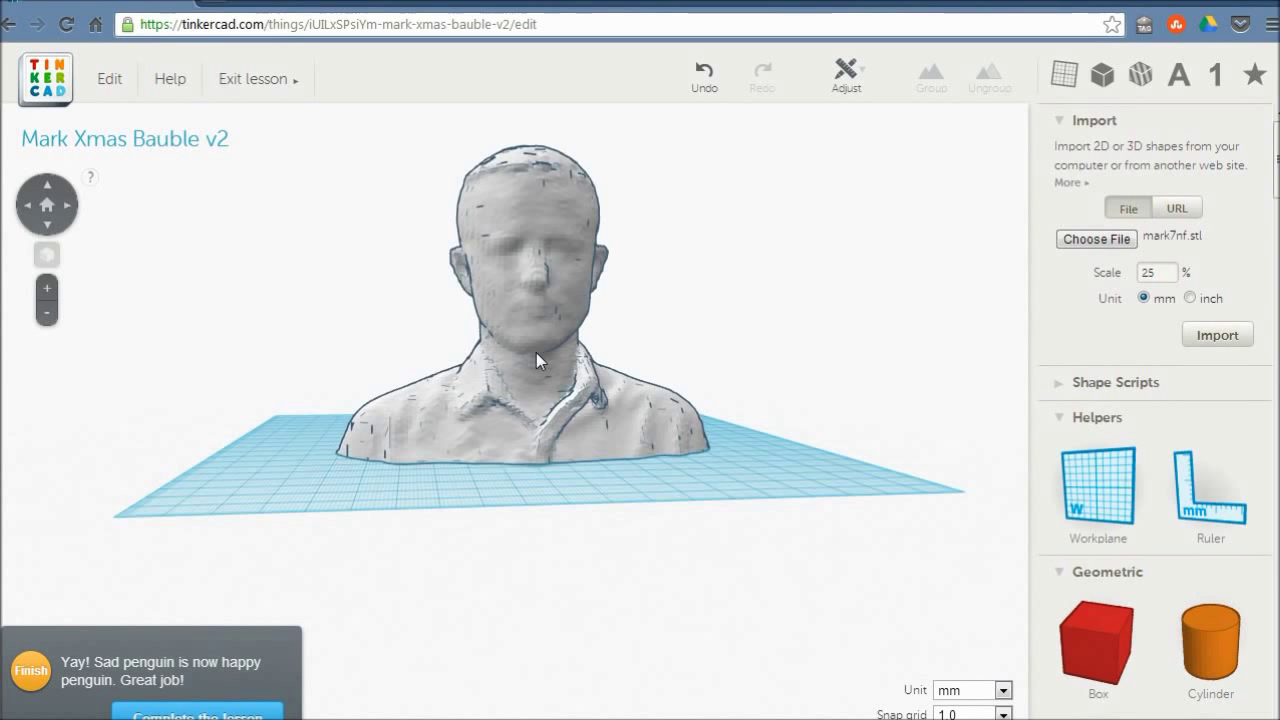
pyautogui.moveTo(545, 412); pyautogui.dragTo(470, 495, button='right')
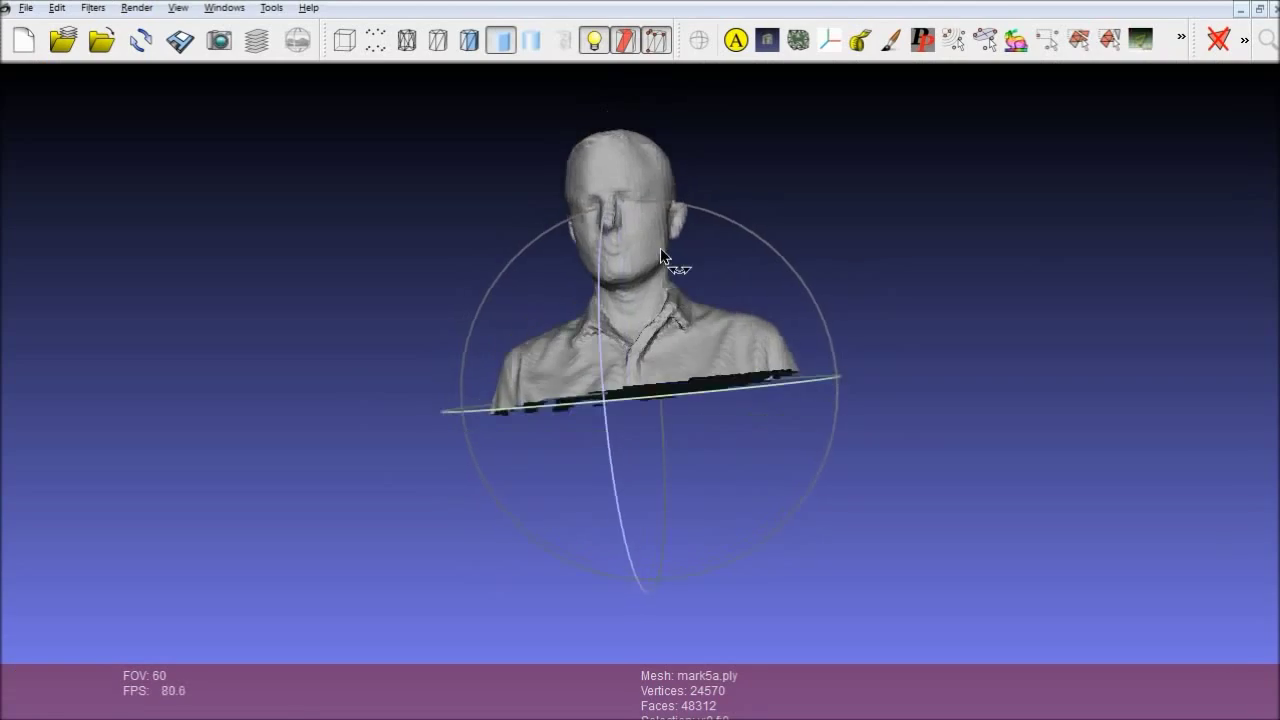
# Switch from the trimmed scan in MeshLab to netfabb and run the default automatic repair on the mark7 part.
pyautogui.moveTo(660, 248); pyautogui.dragTo(630, 401)
pyautogui.moveTo(688, 430); pyautogui.dragTo(640, 425)
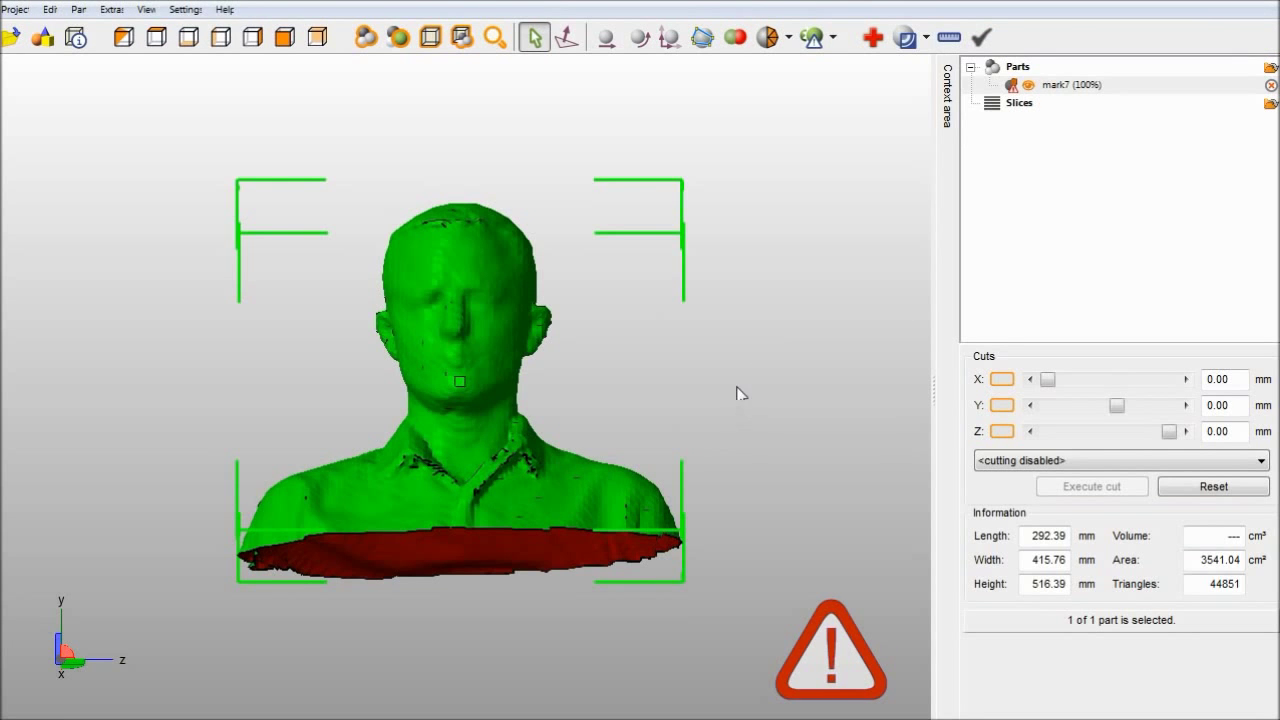
pyautogui.moveTo(493, 481)
pyautogui.mouseDown(button='right')
pyautogui.moveTo(494, 371)
pyautogui.moveTo(477, 409)
pyautogui.moveTo(465, 405)
pyautogui.moveTo(523, 400)
pyautogui.moveTo(490, 453)
pyautogui.moveTo(492, 486)
pyautogui.mouseUp(button='right')
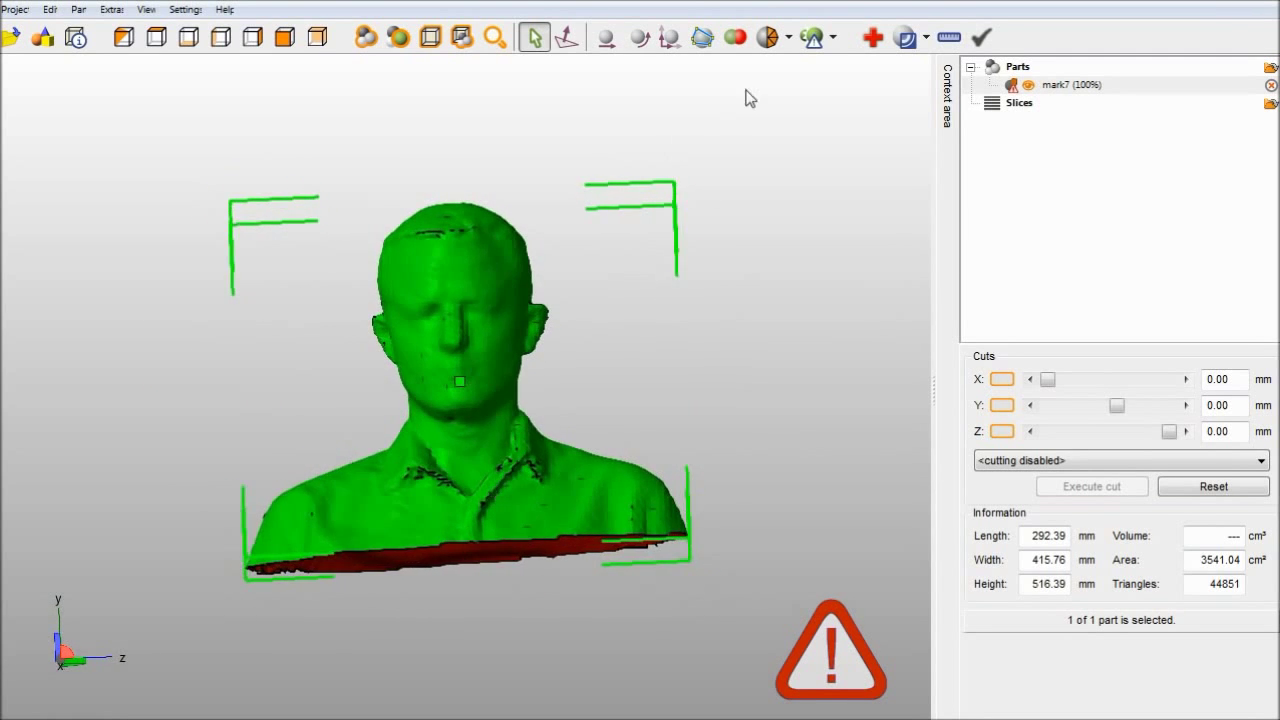
pyautogui.click(873, 40)
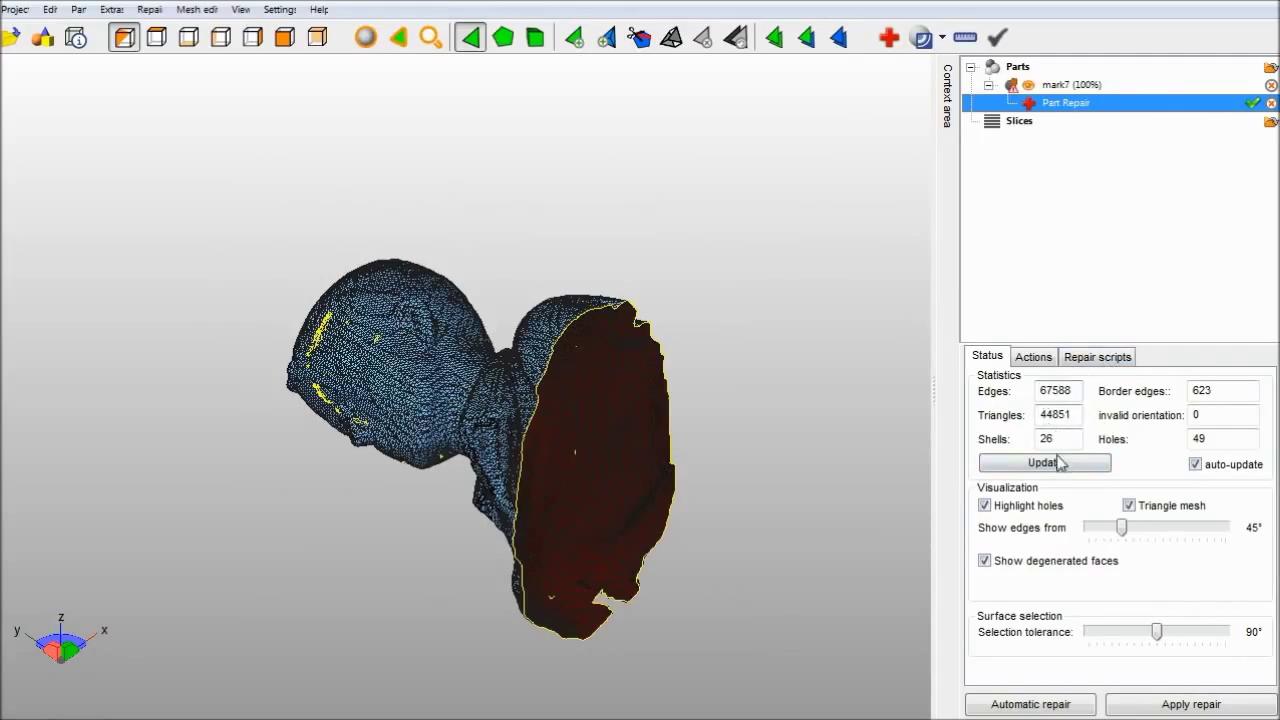
pyautogui.click(1038, 705)
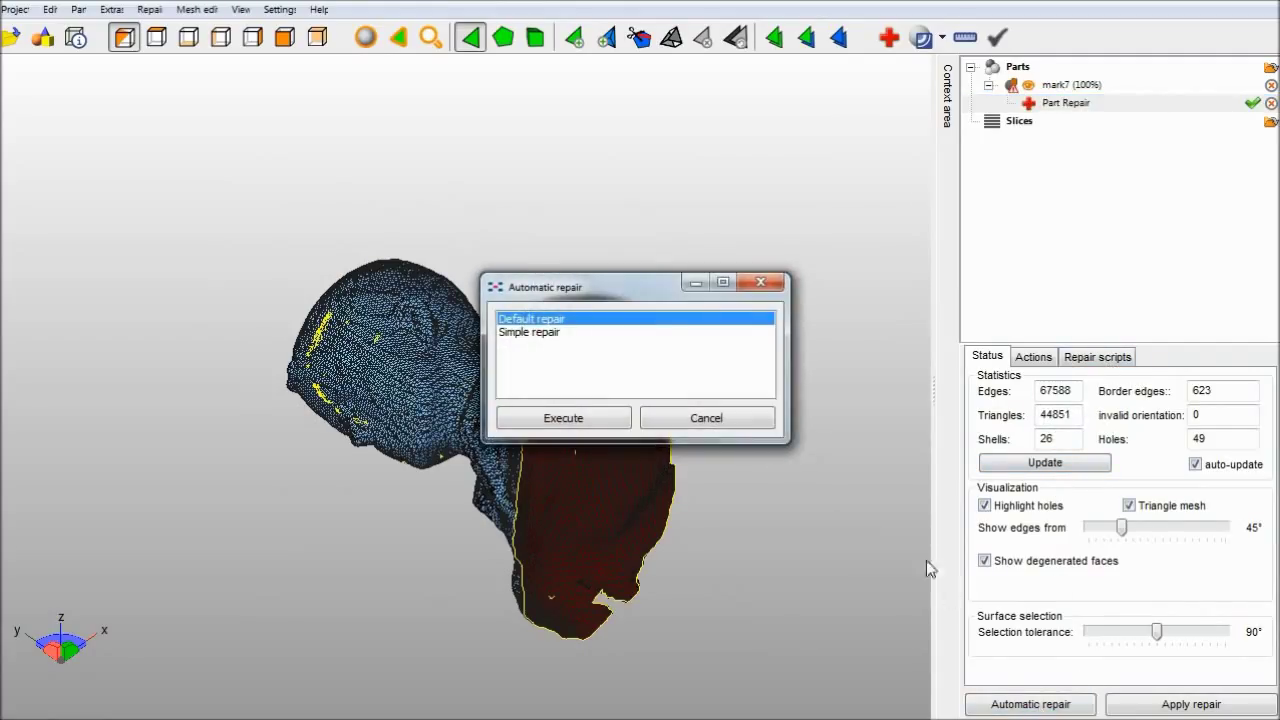
pyautogui.click(591, 416)
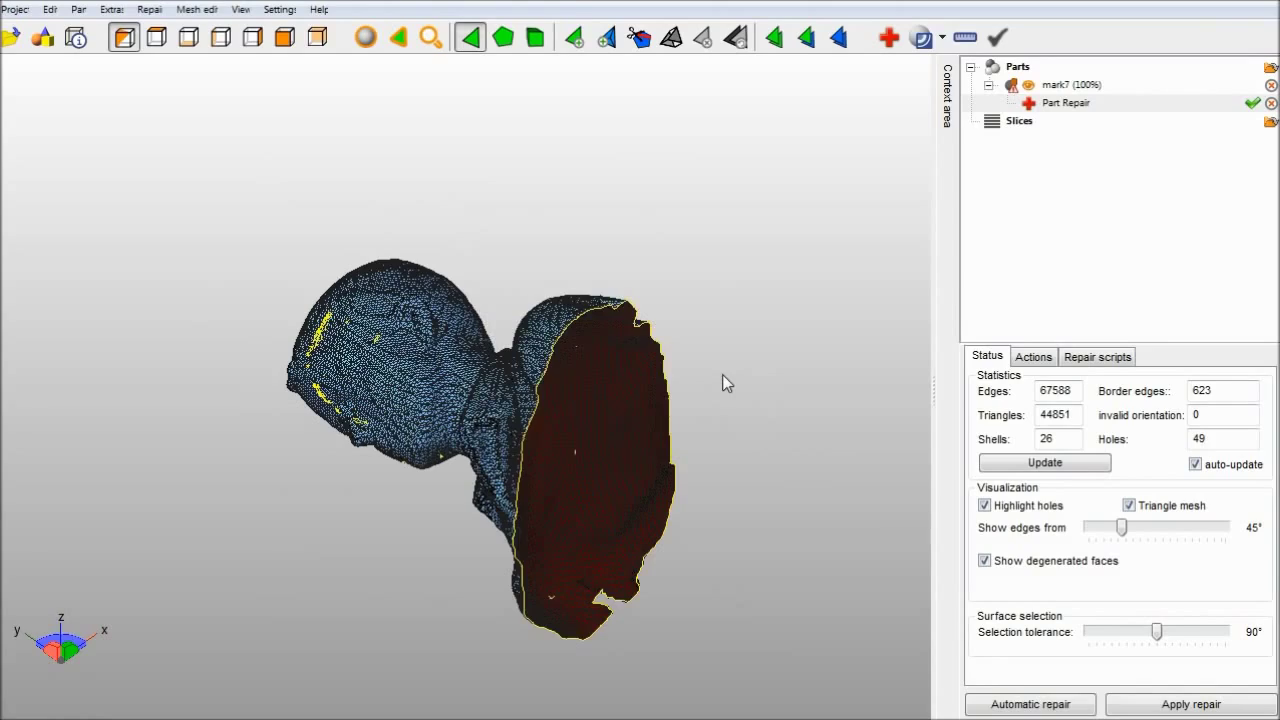
# Examine the repaired mesh from several angles, including its base, head and shoulders.
pyautogui.moveTo(500, 342); pyautogui.dragTo(596, 307, button='right')
pyautogui.moveTo(449, 471); pyautogui.dragTo(467, 447, button='right')
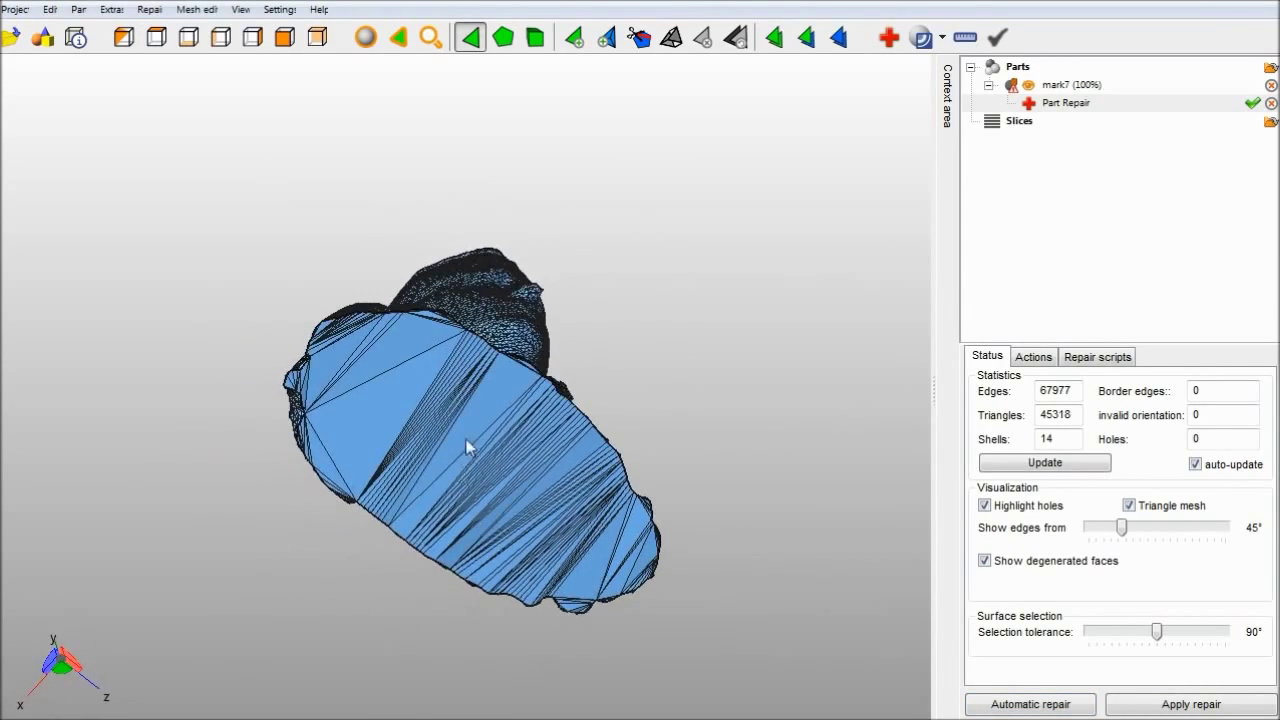
pyautogui.moveTo(420, 383); pyautogui.dragTo(378, 447, button='right')
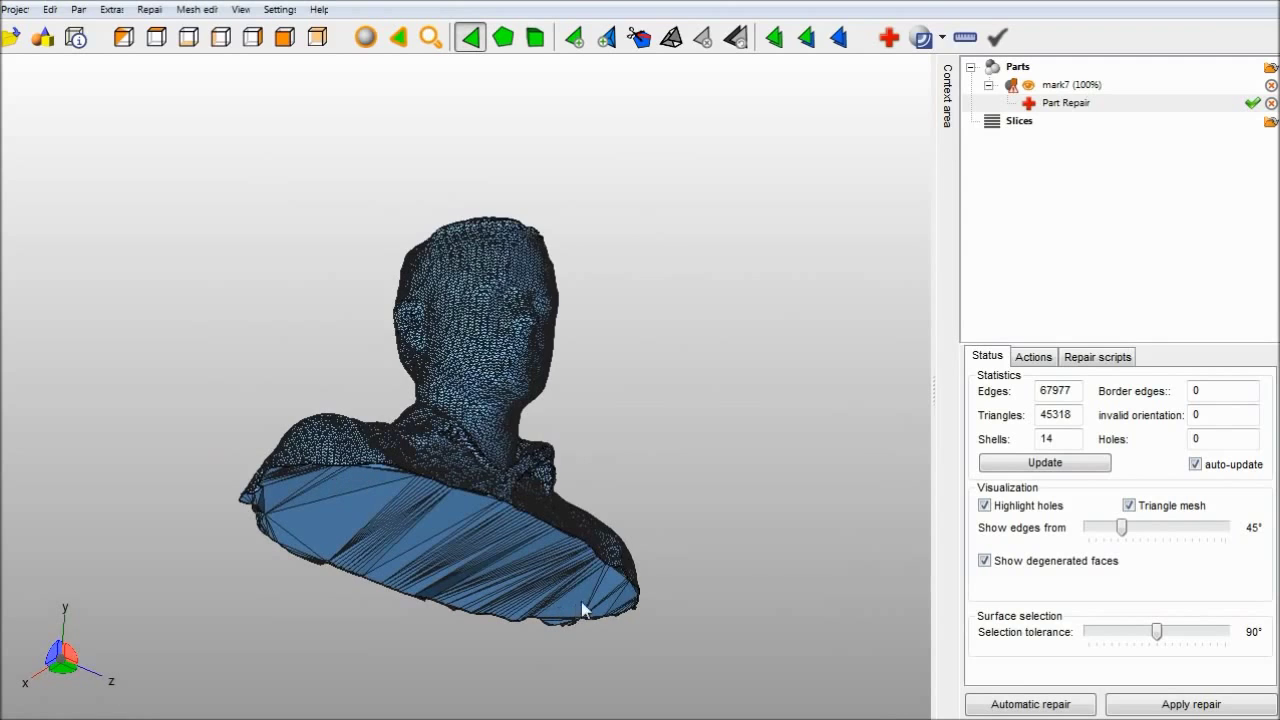
pyautogui.moveTo(450, 541); pyautogui.dragTo(435, 485, button='right')
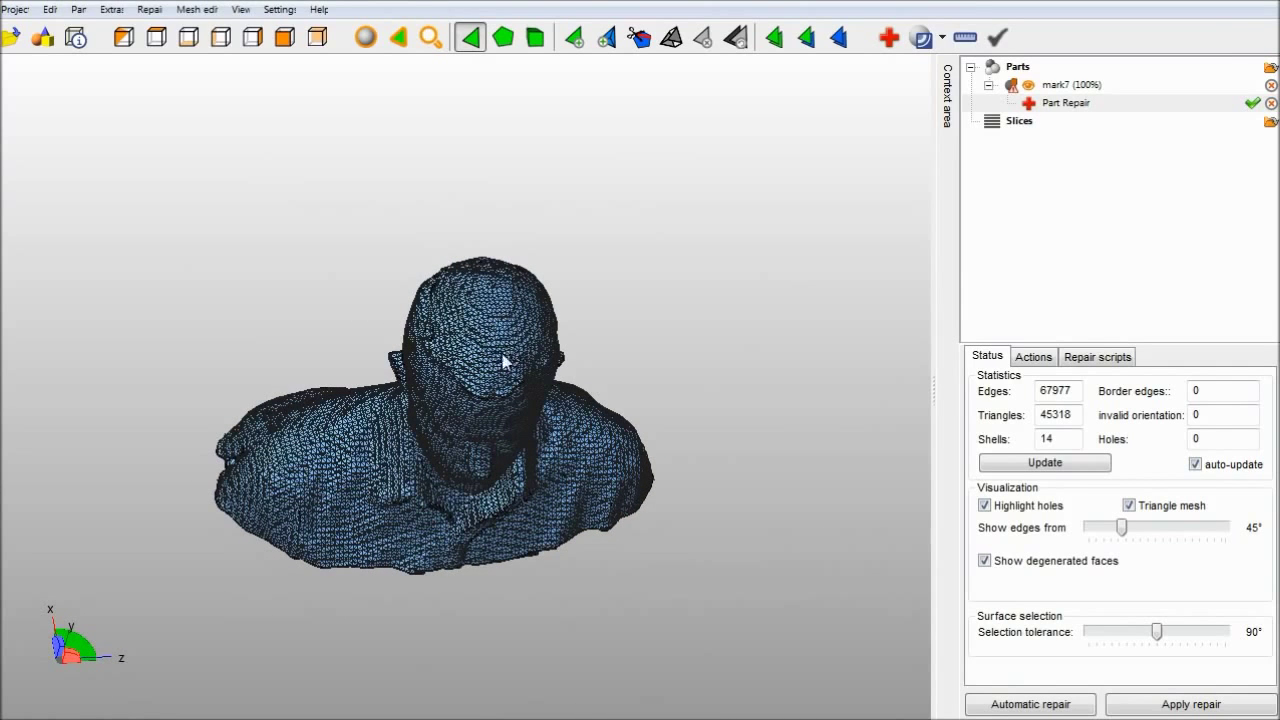
pyautogui.moveTo(483, 427); pyautogui.dragTo(424, 373, button='right')
pyautogui.moveTo(465, 250); pyautogui.dragTo(657, 497, button='right')
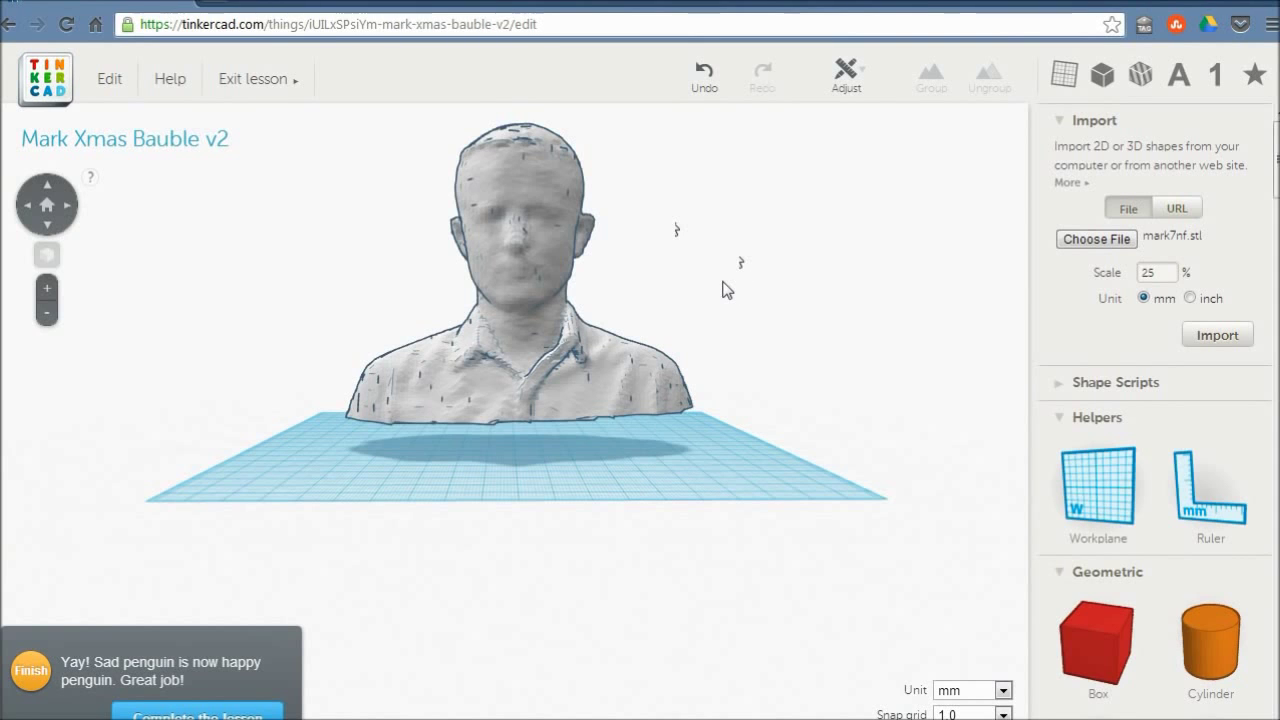
# Switch to Tinkercad, add a box beneath the floating bust and stretch it beyond the bust's footprint.
pyautogui.moveTo(727, 293); pyautogui.dragTo(542, 390, button='right')
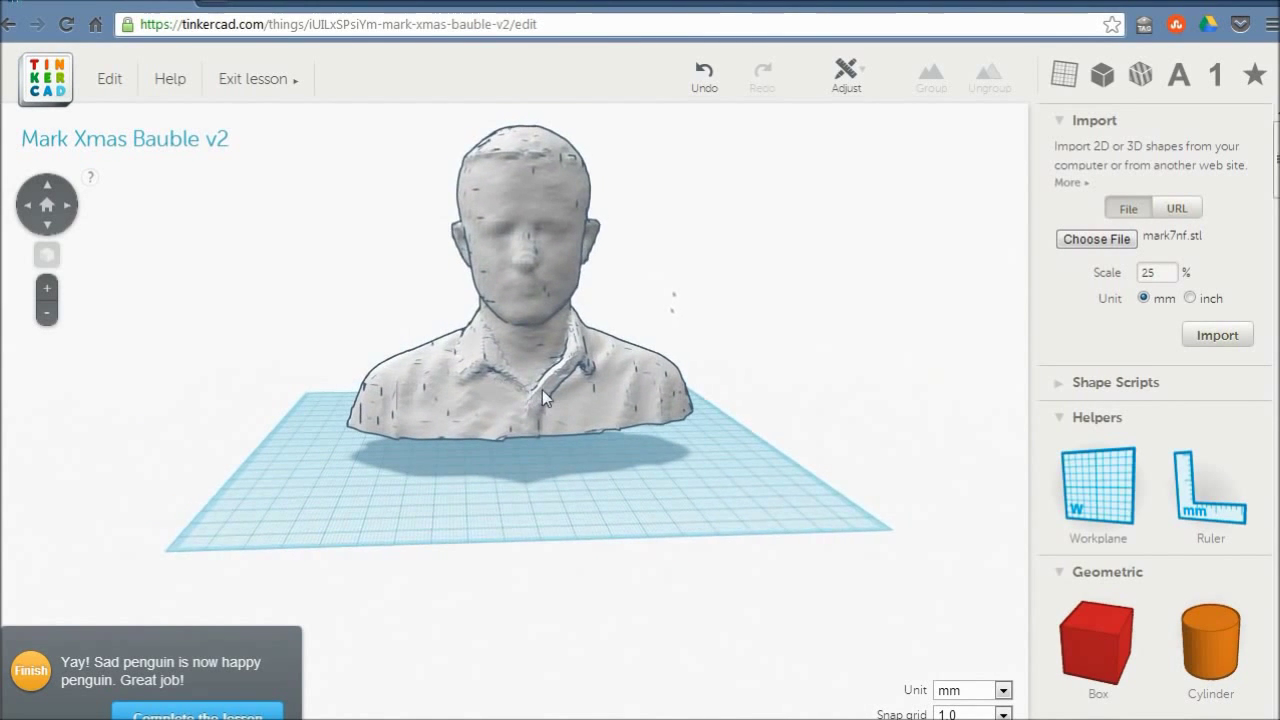
pyautogui.scroll(5, 542, 390)
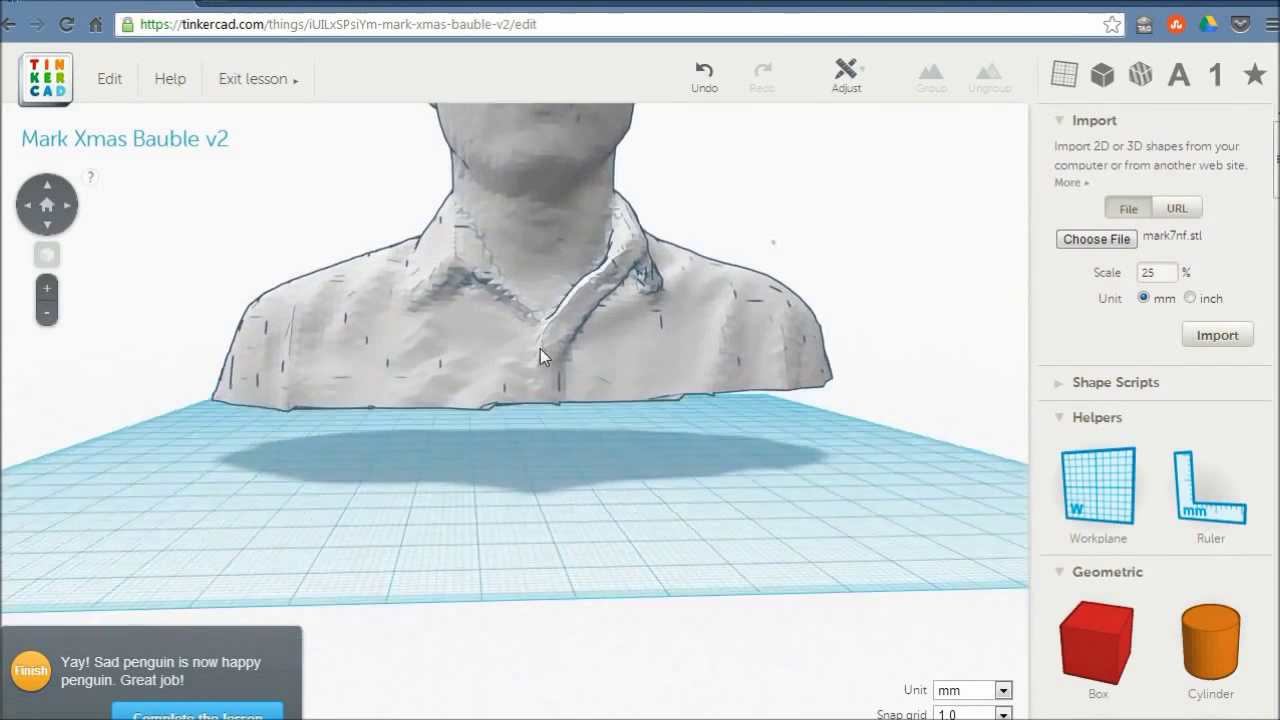
pyautogui.moveTo(526, 321); pyautogui.dragTo(531, 345, button='right')
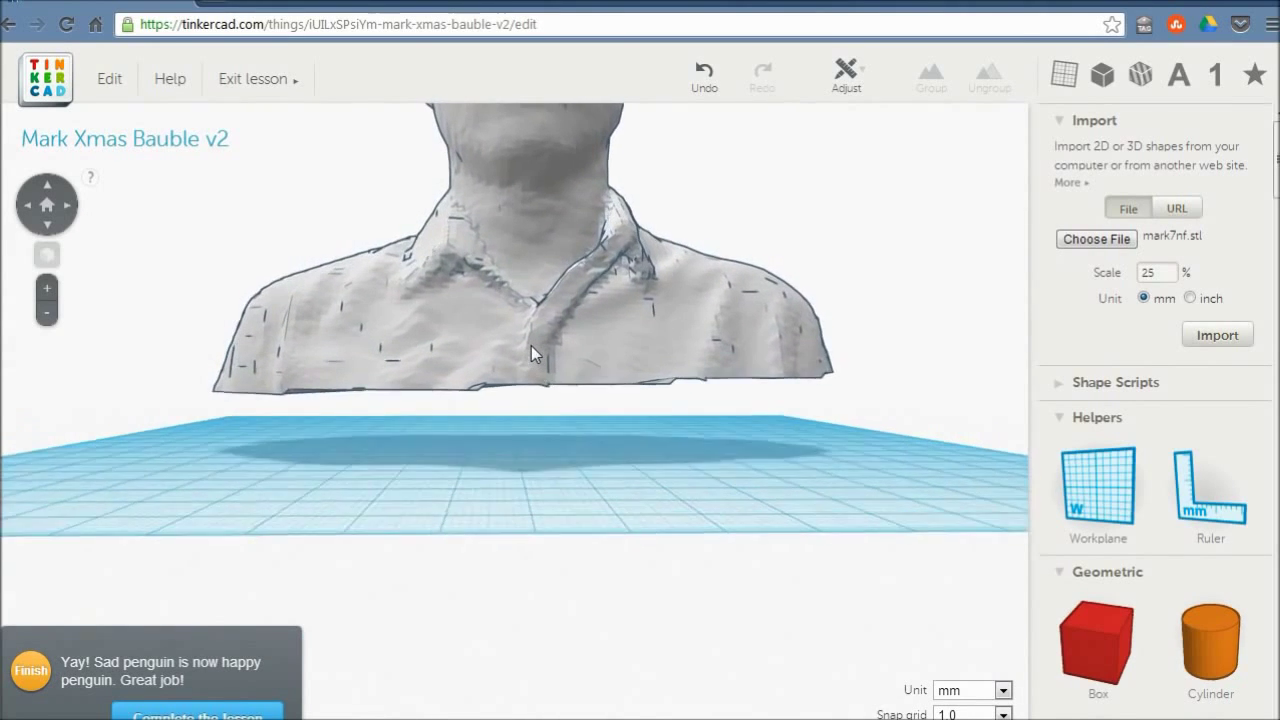
pyautogui.moveTo(1105, 660); pyautogui.dragTo(617, 363)
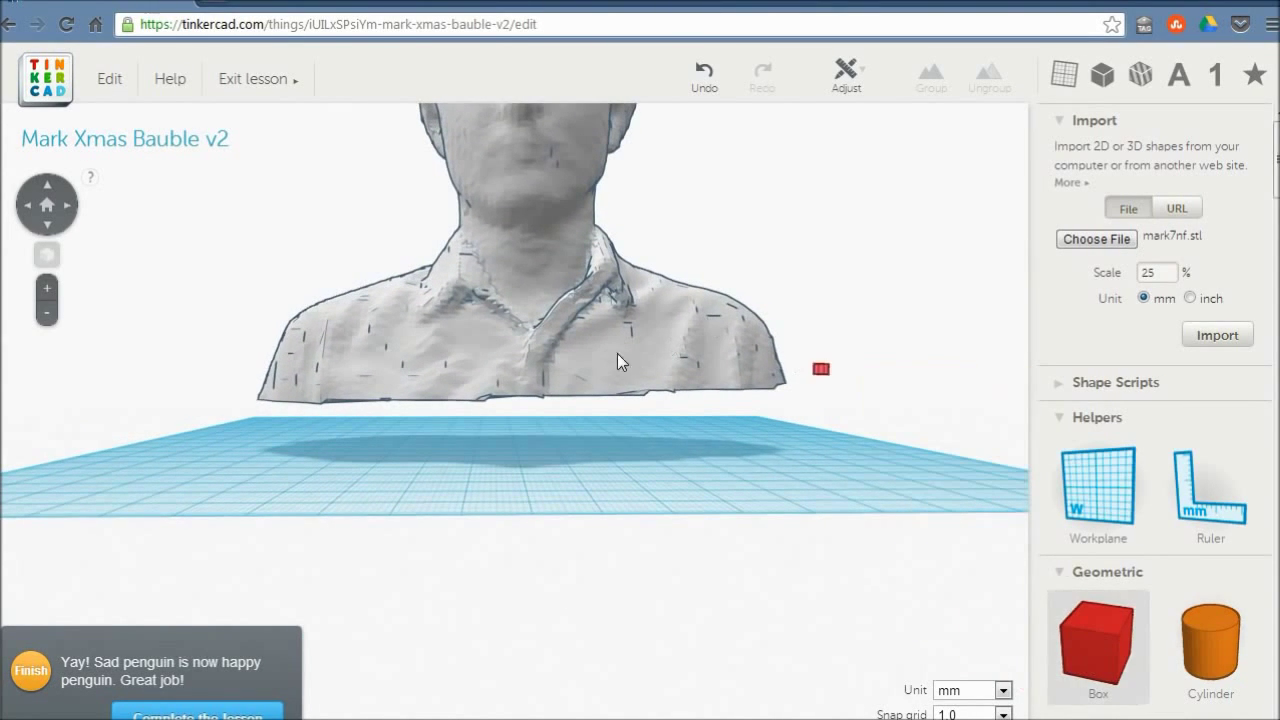
pyautogui.moveTo(500, 455); pyautogui.dragTo(261, 470)
pyautogui.moveTo(326, 502); pyautogui.dragTo(700, 385)
# Set the box height to 18 mm so it overlaps the uneven lower edge of the bust.
pyautogui.moveTo(700, 385); pyautogui.dragTo(658, 389, button='right')
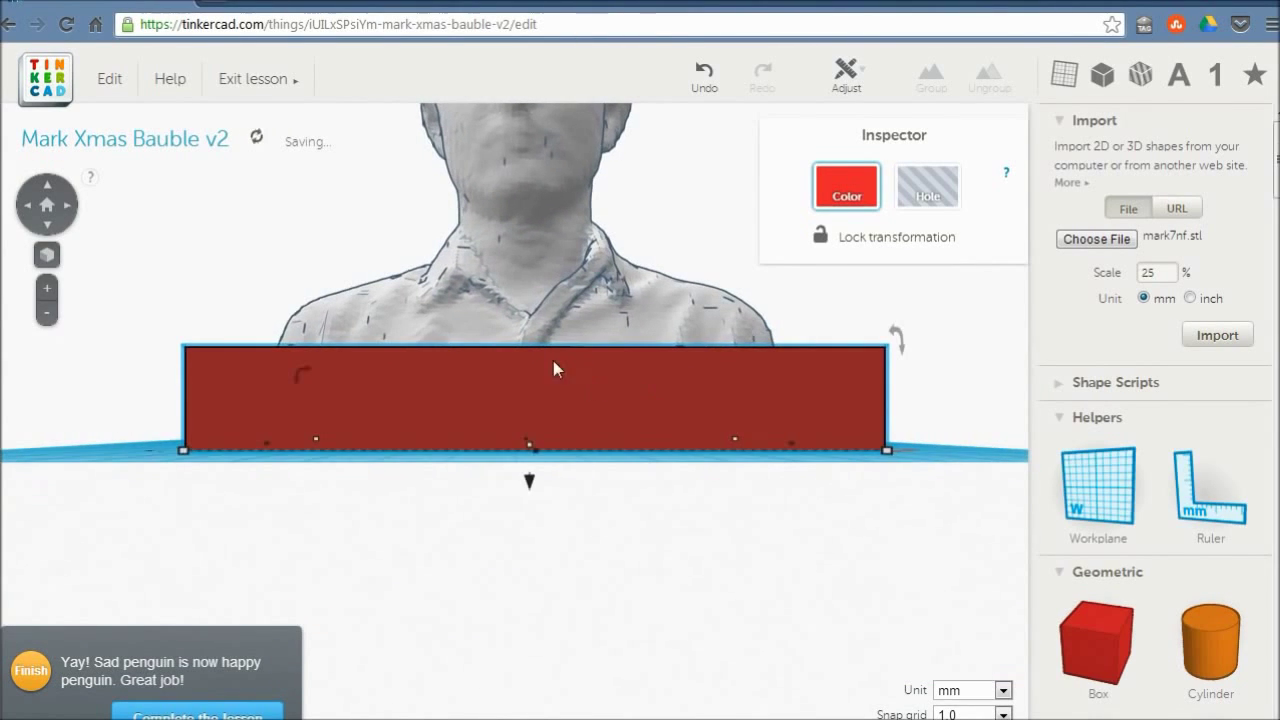
pyautogui.moveTo(537, 367)
pyautogui.mouseDown(button='right')
pyautogui.moveTo(541, 396)
pyautogui.moveTo(522, 370)
pyautogui.mouseUp(button='right')
pyautogui.moveTo(527, 369)
pyautogui.mouseDown()
pyautogui.moveTo(543, 421)
pyautogui.moveTo(543, 386)
pyautogui.mouseUp()
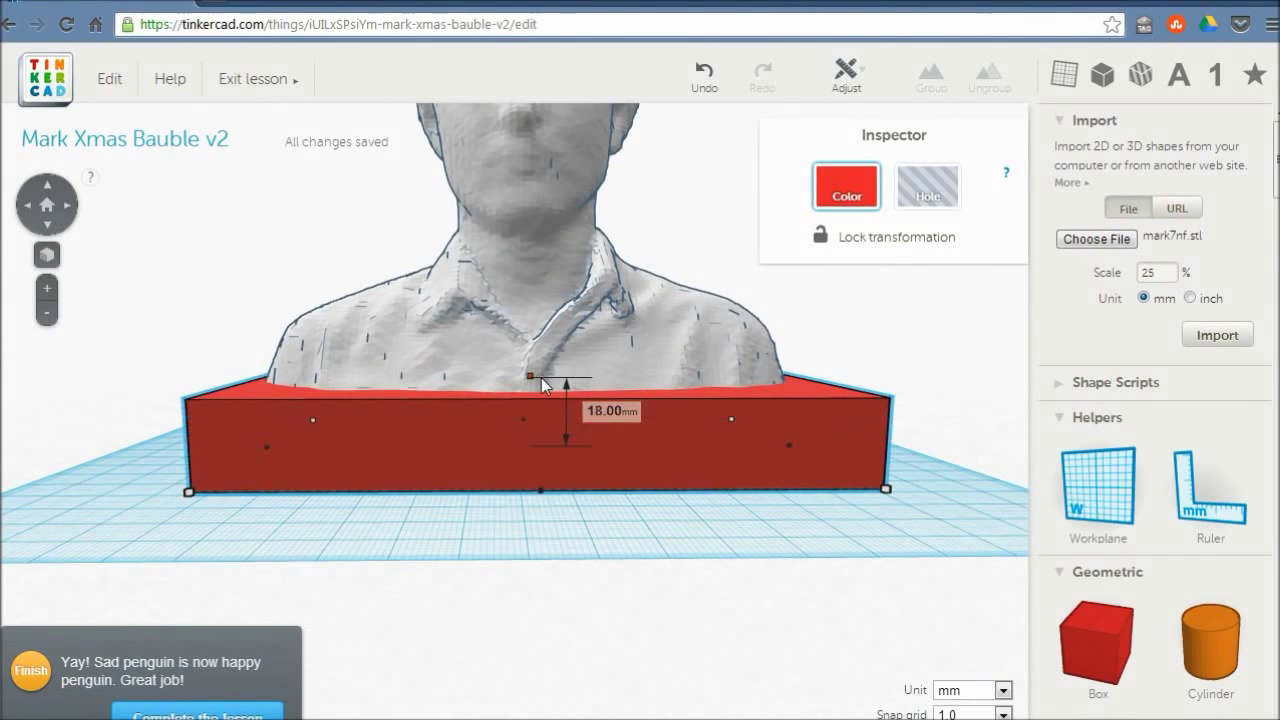
# Turn the box into a hole and group it with the bust to cut off the uneven base.
pyautogui.click(943, 196)
pyautogui.keyDown('shift'); pyautogui.click(654, 300); pyautogui.keyUp('shift')
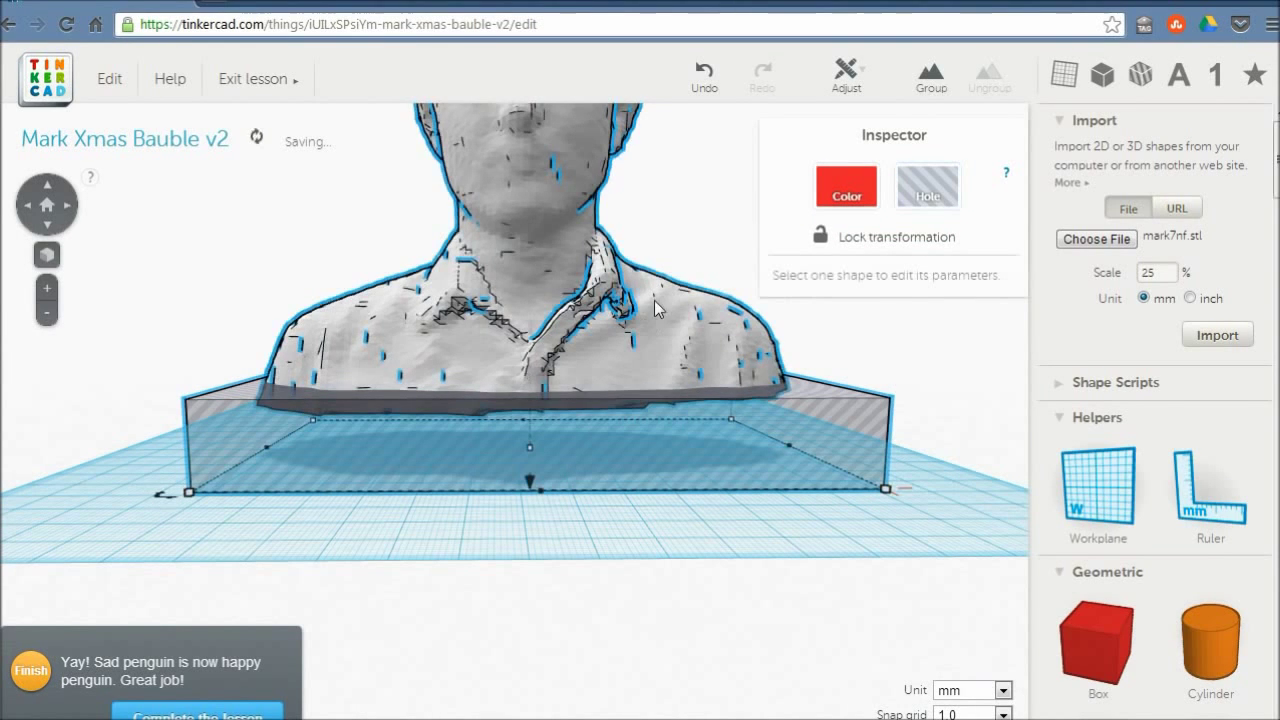
pyautogui.click(938, 86)
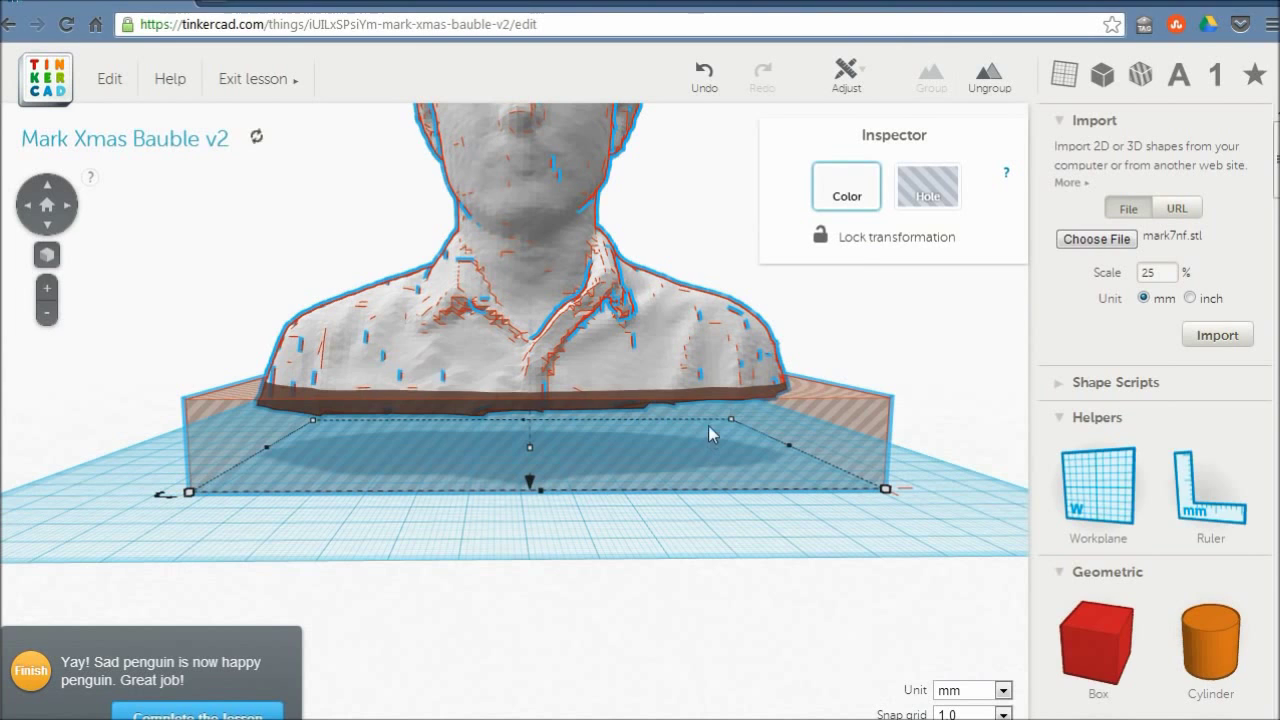
pyautogui.press('Delete')
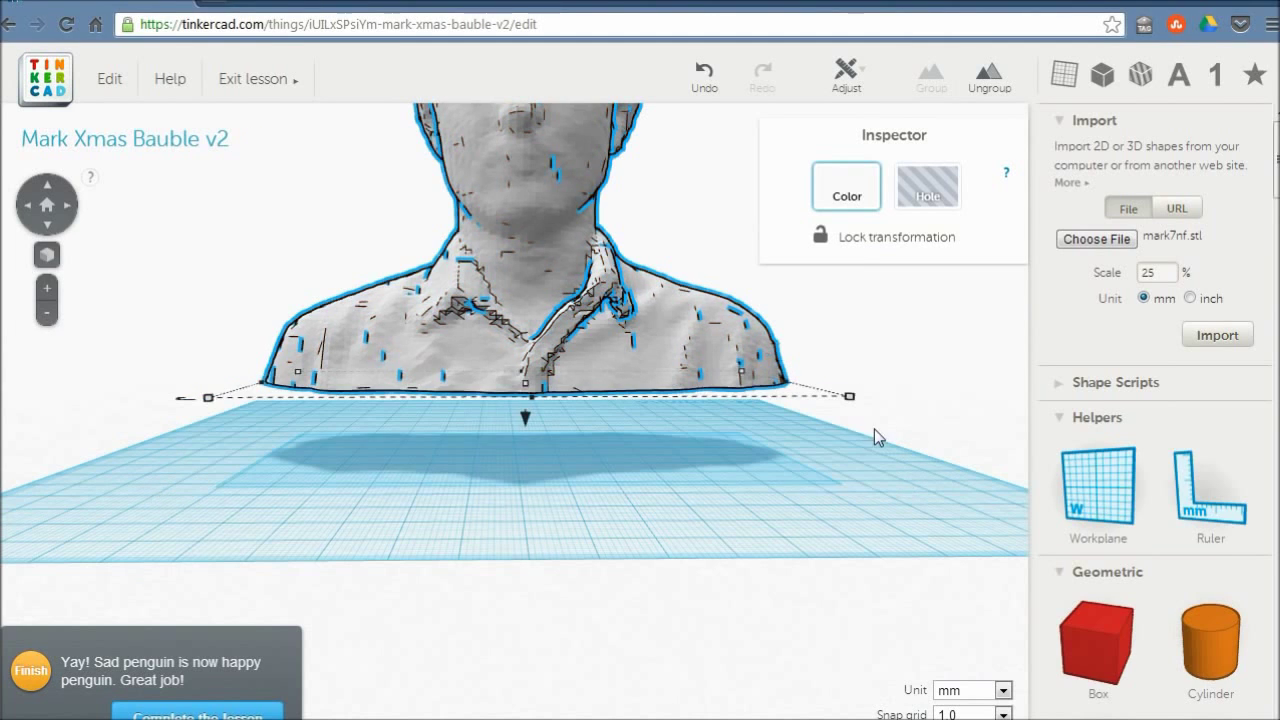